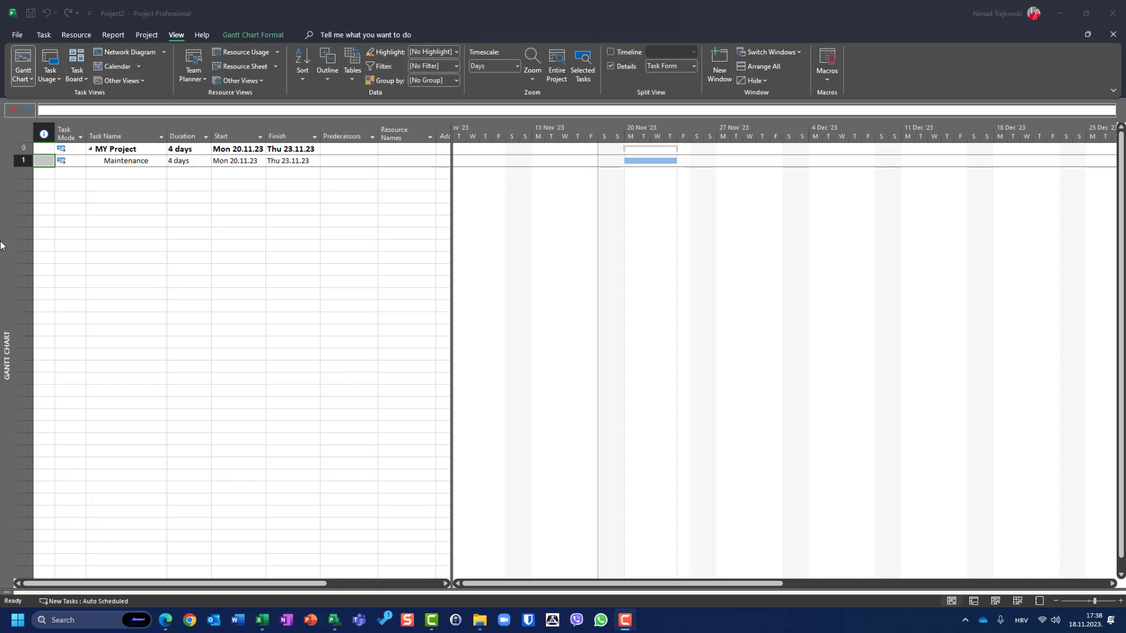
Step: In Project Options > Schedule, set the default end time to 20:00 and 12 hours per day
left_click(21, 36)
left_click(23, 36)
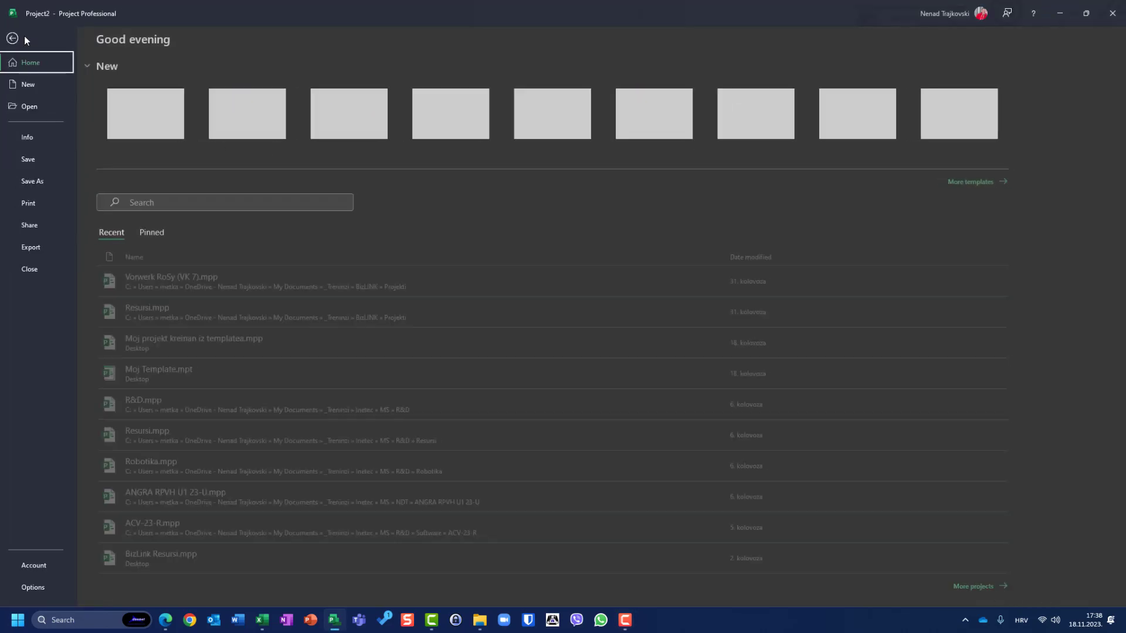
left_click(57, 587)
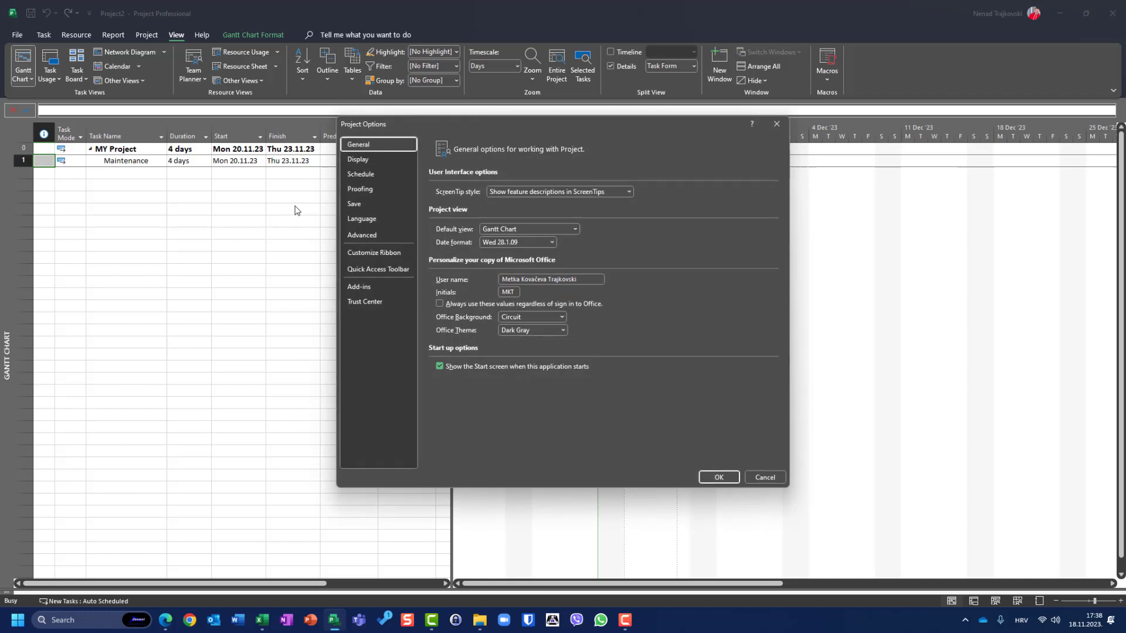
left_click(364, 174)
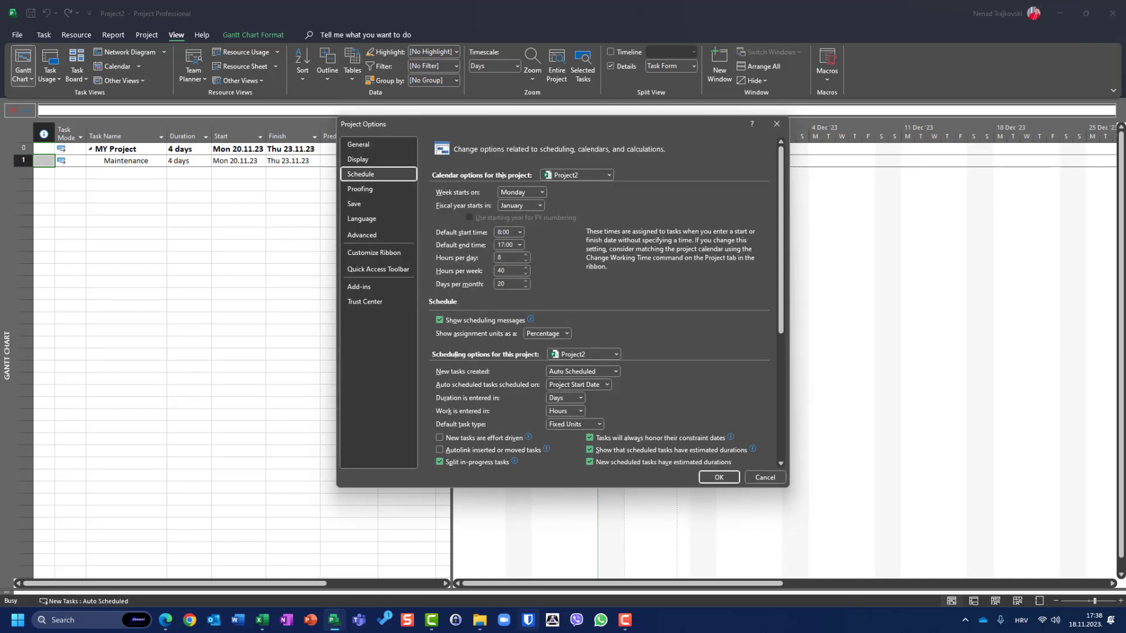
left_click(519, 244)
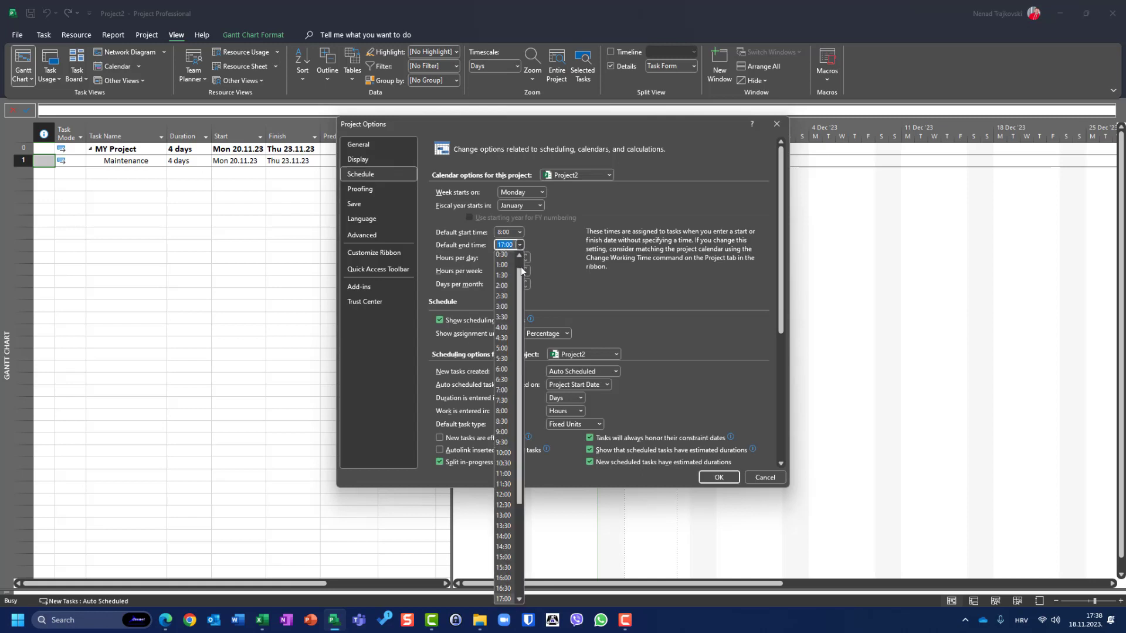
scroll(518, 440, "down", 4)
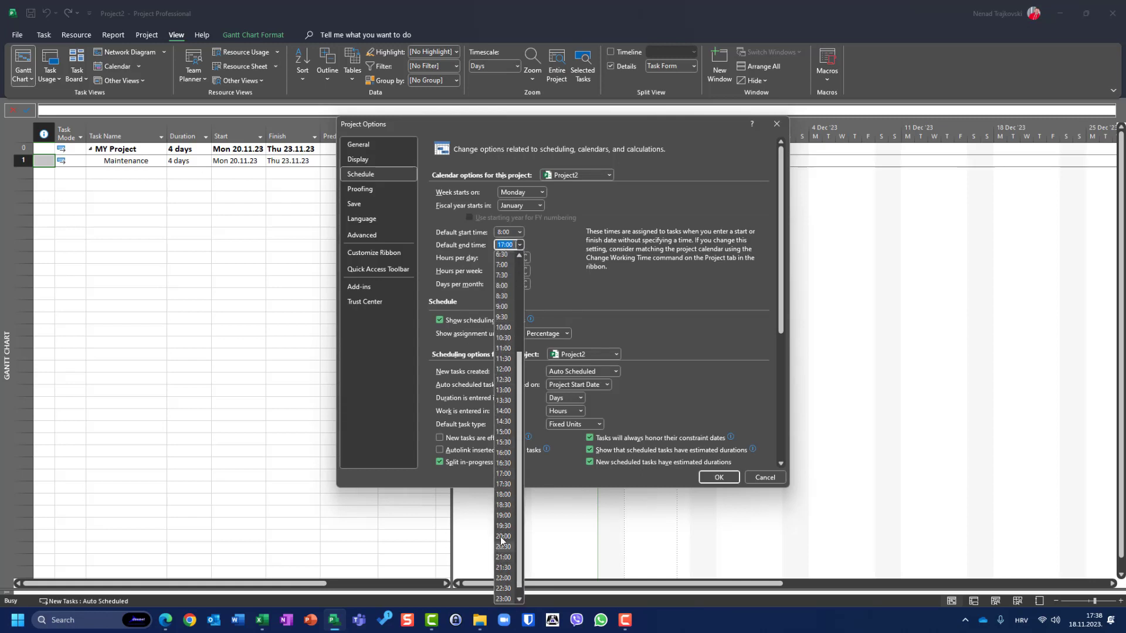
left_click(502, 537)
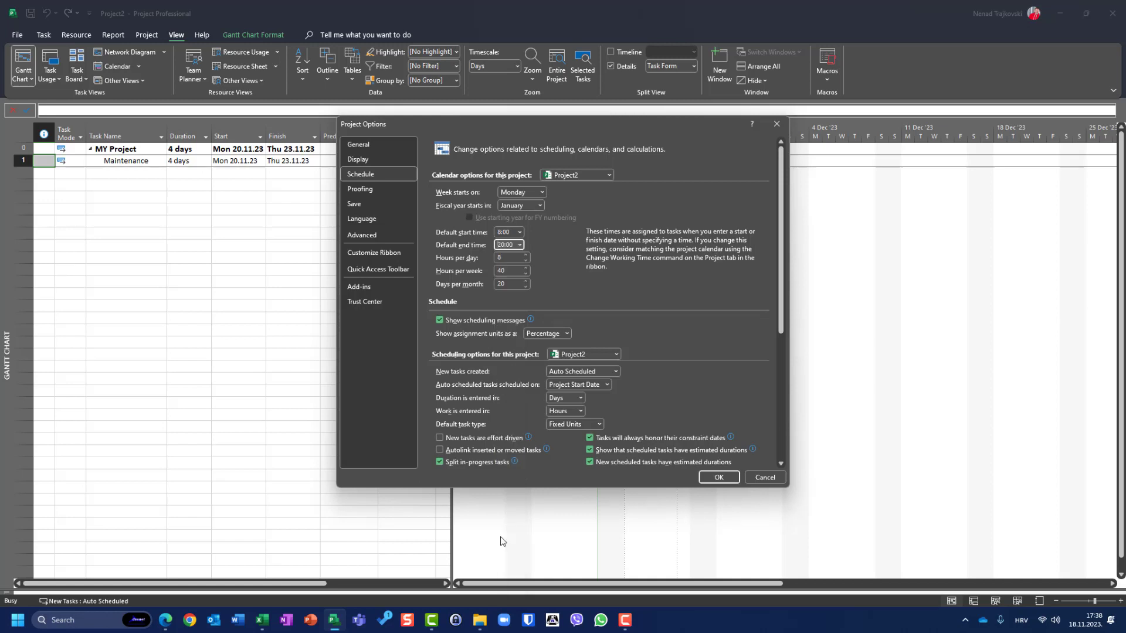
double_click(512, 259)
type("12")
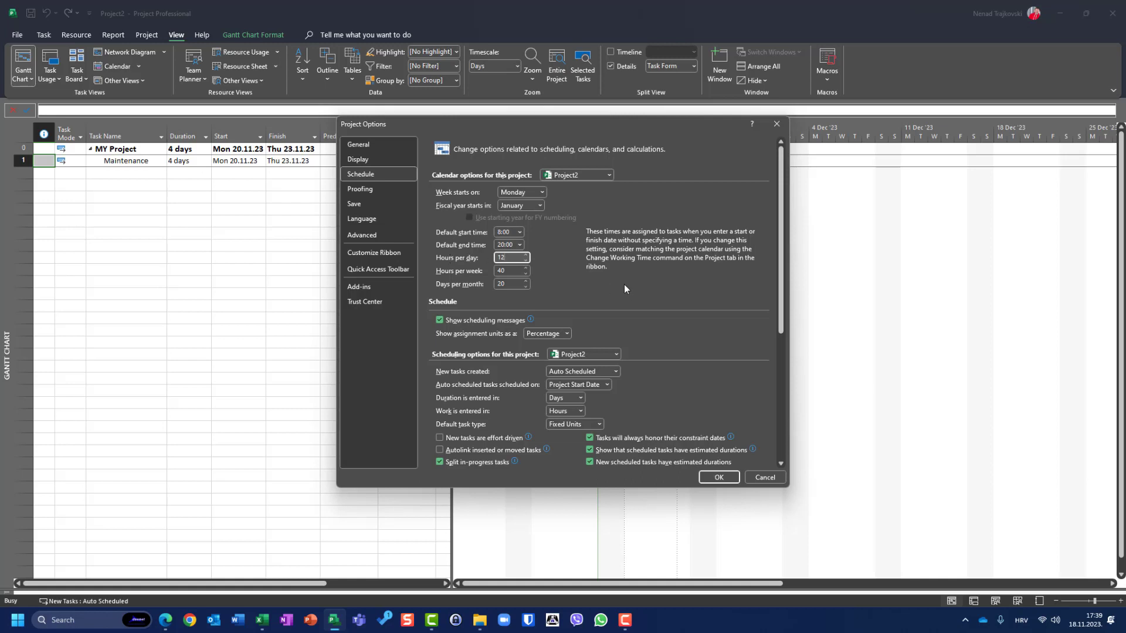
key("Tab")
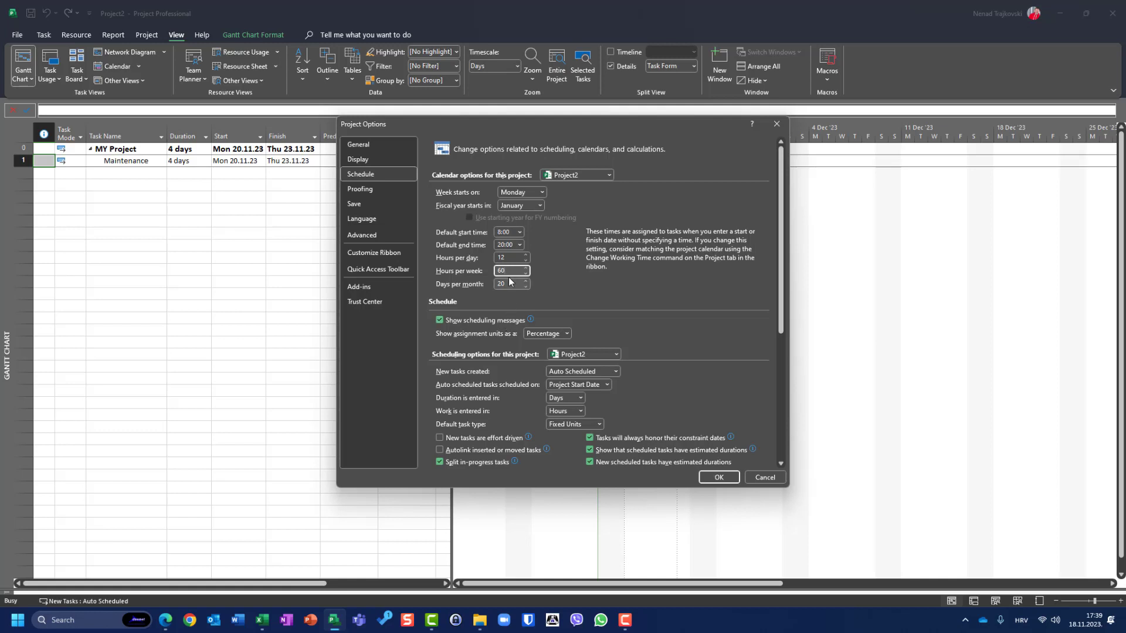
Step: Apply the schedule options and start a new base calendar in Change Working Time
left_click(718, 478)
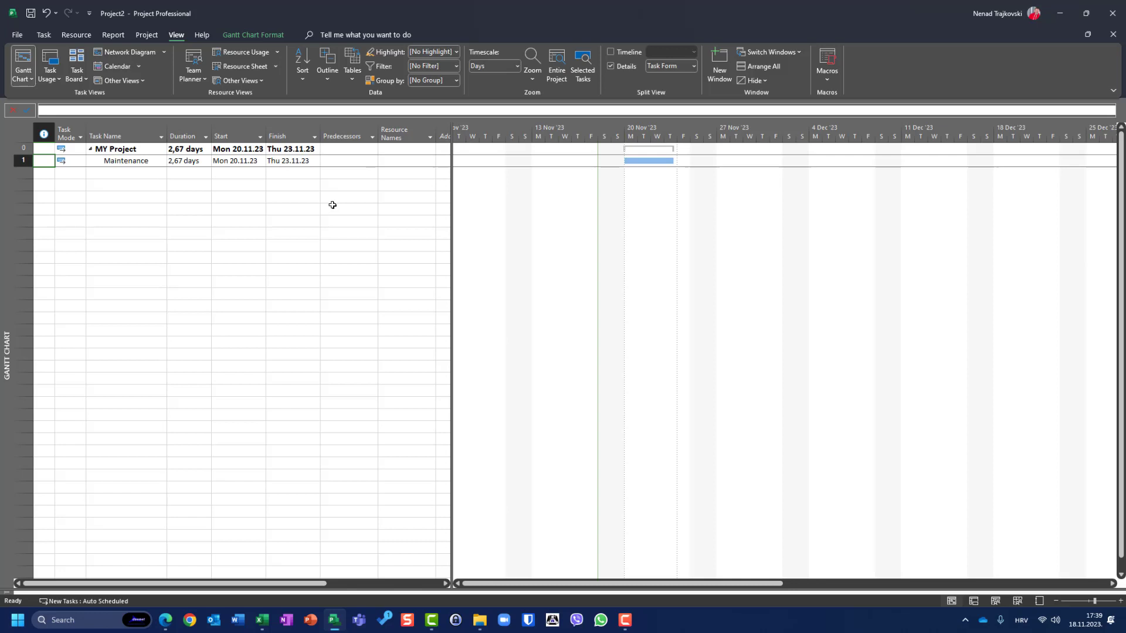
left_click(146, 35)
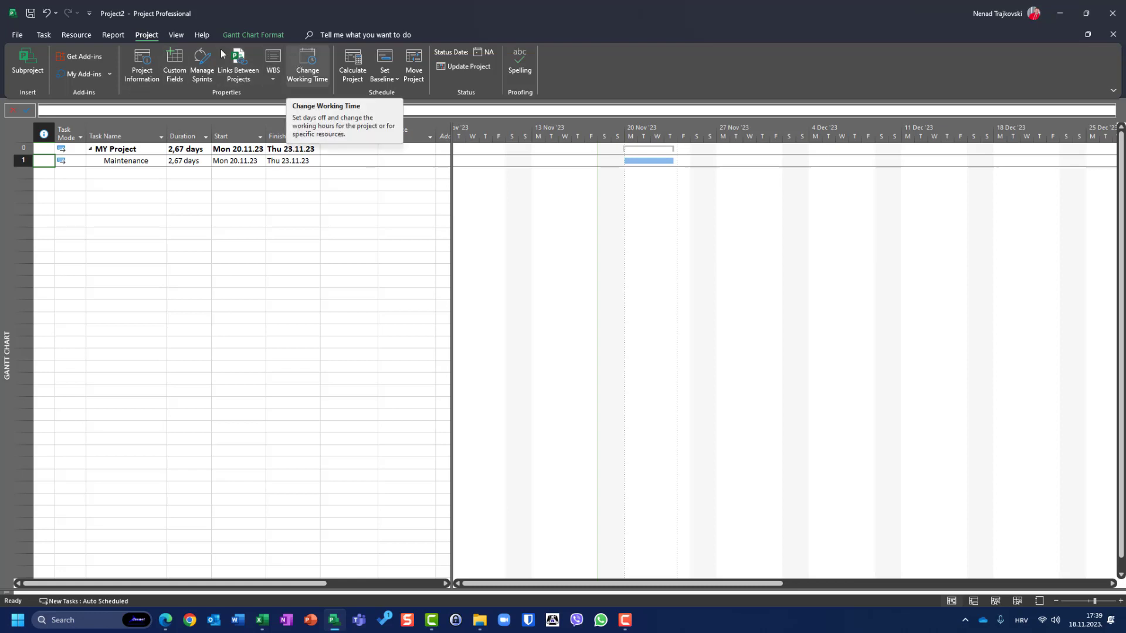
left_click(301, 66)
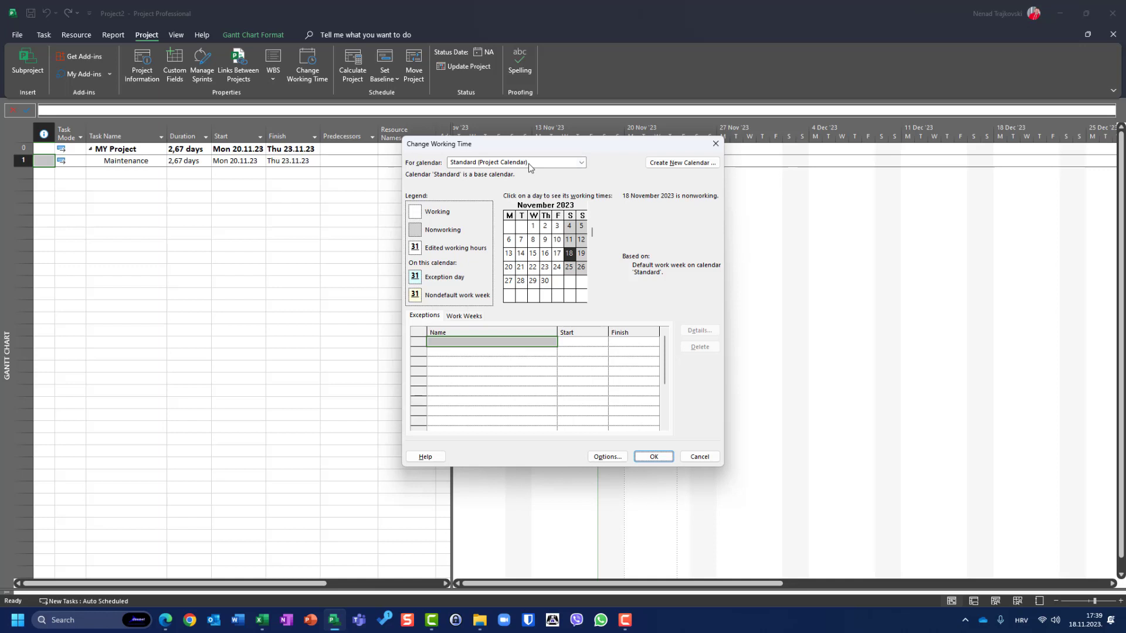
left_click(704, 164)
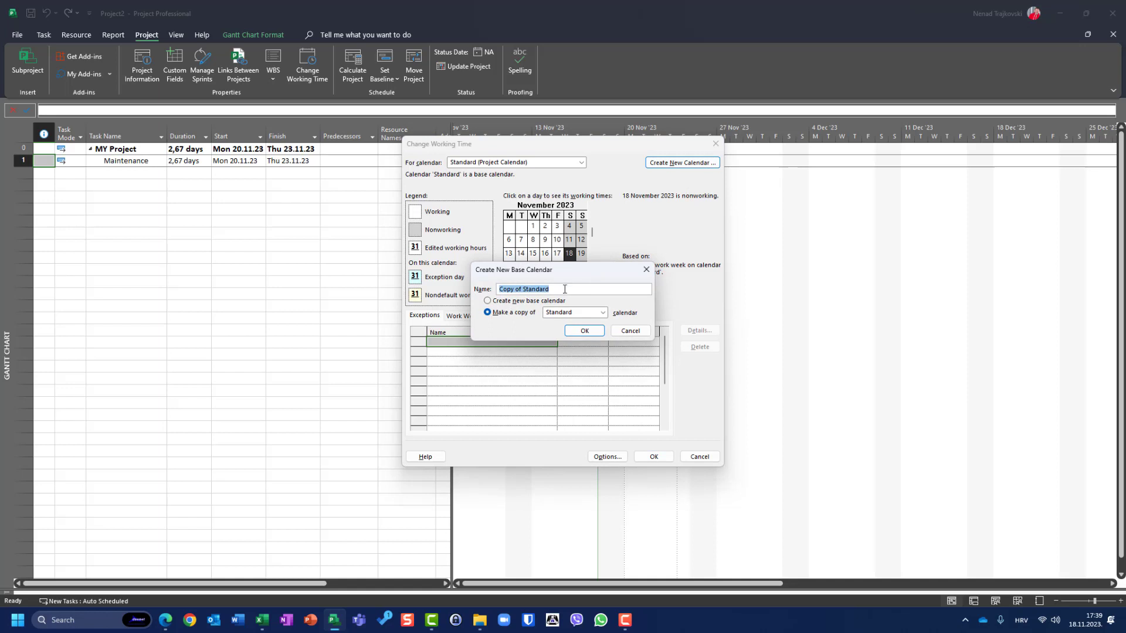
left_click(565, 289)
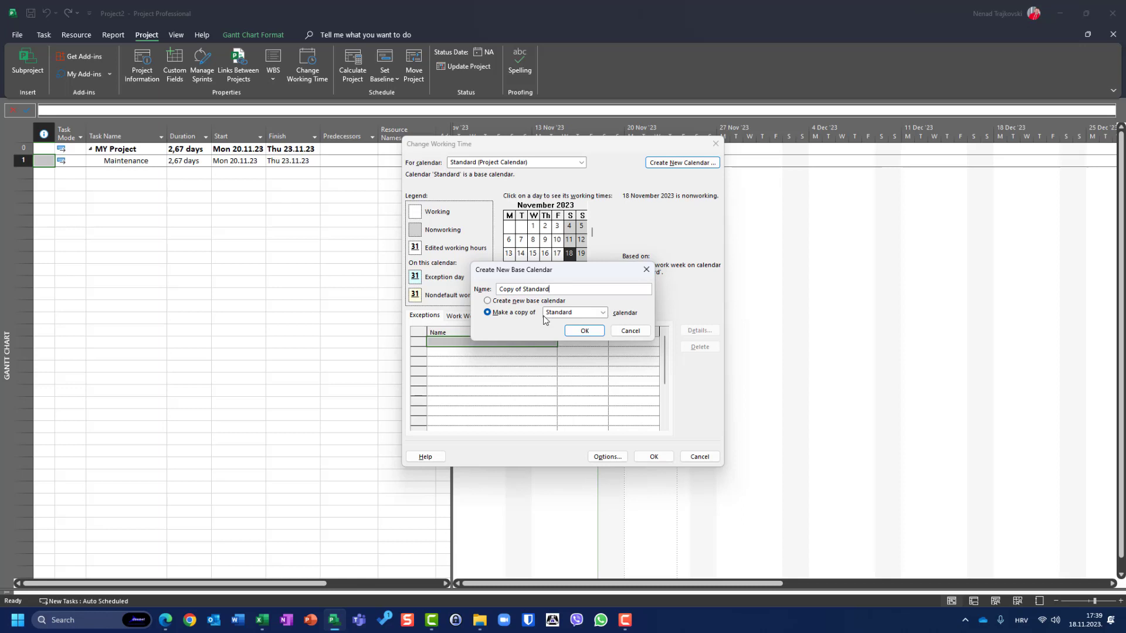
Step: Switch to the Day calendar and set its Monday–Friday work week to 8:00–20:00
left_click(636, 330)
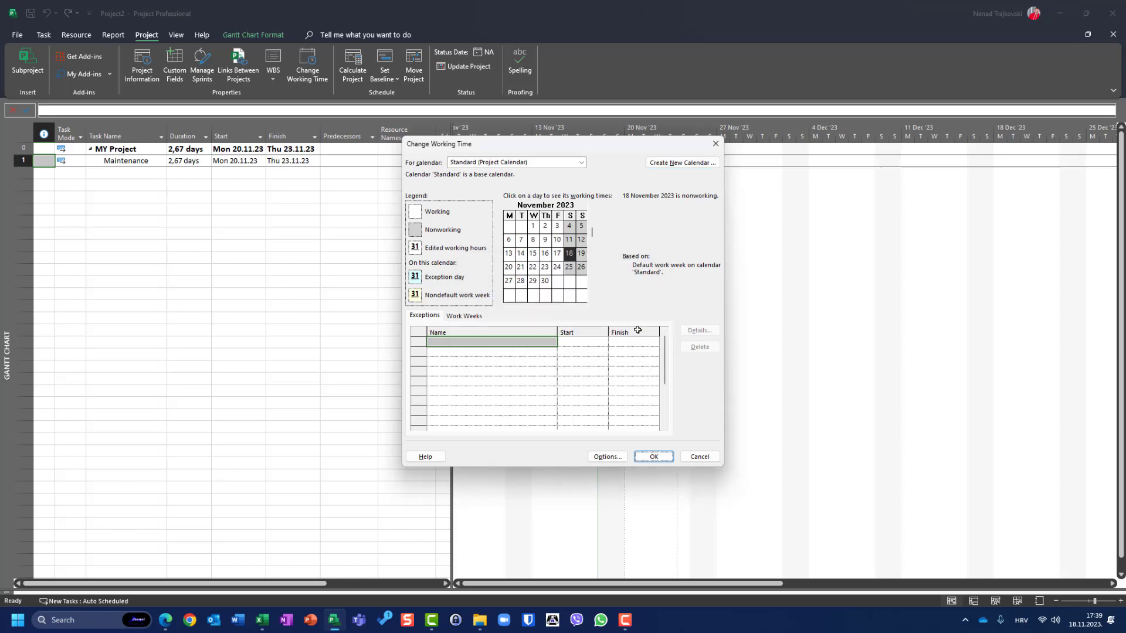
left_click(581, 163)
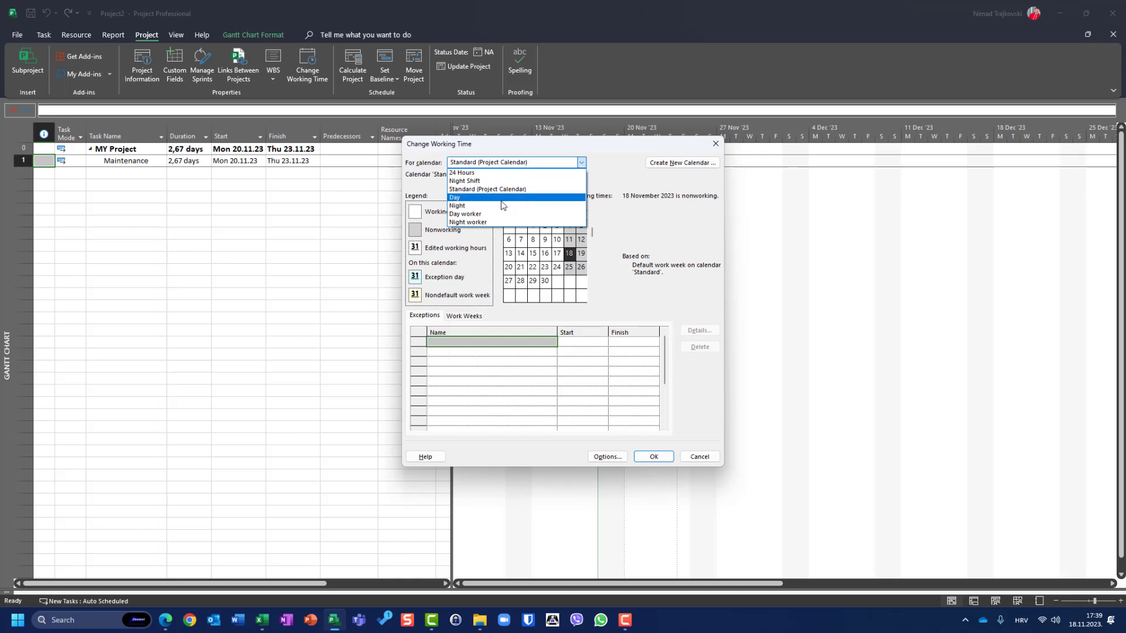
left_click(502, 200)
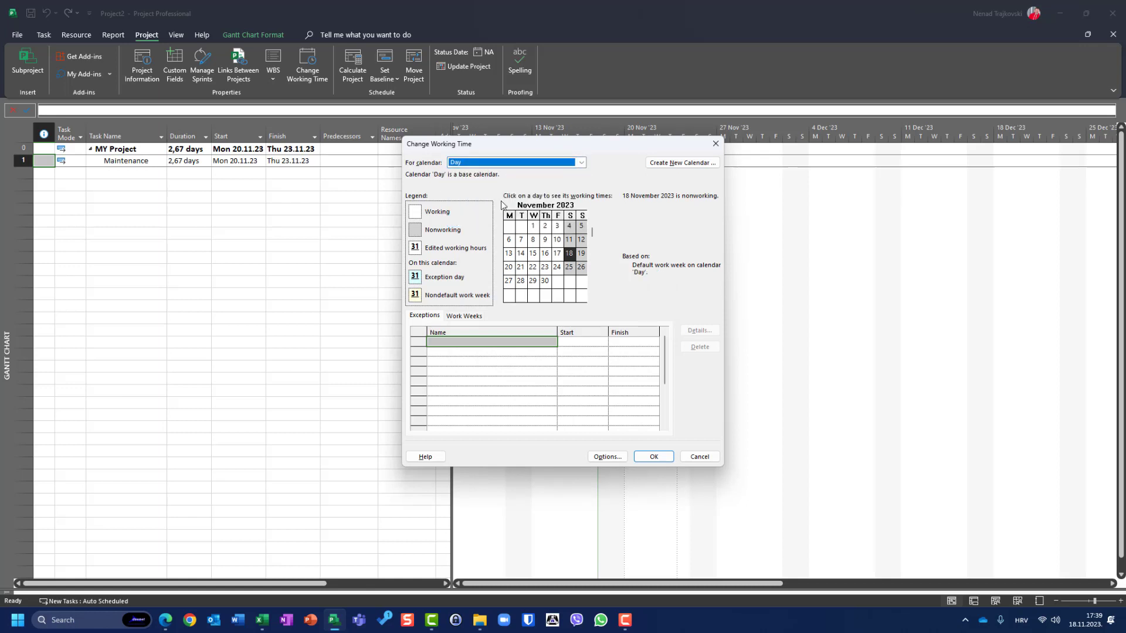
left_click(464, 317)
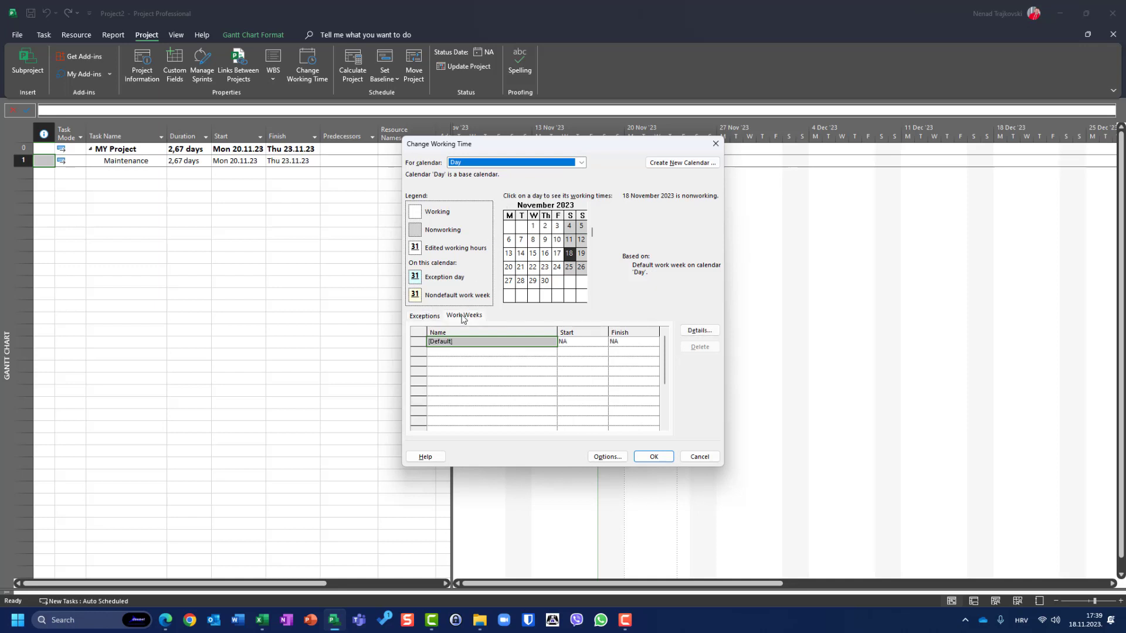
left_click(699, 332)
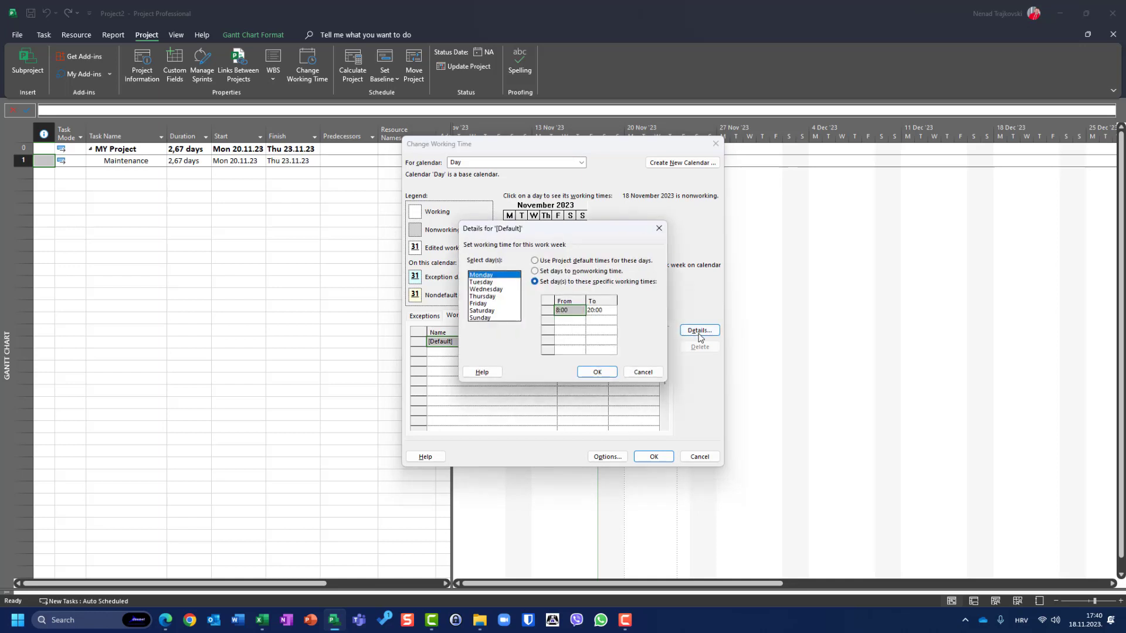
left_click(487, 303, "shift")
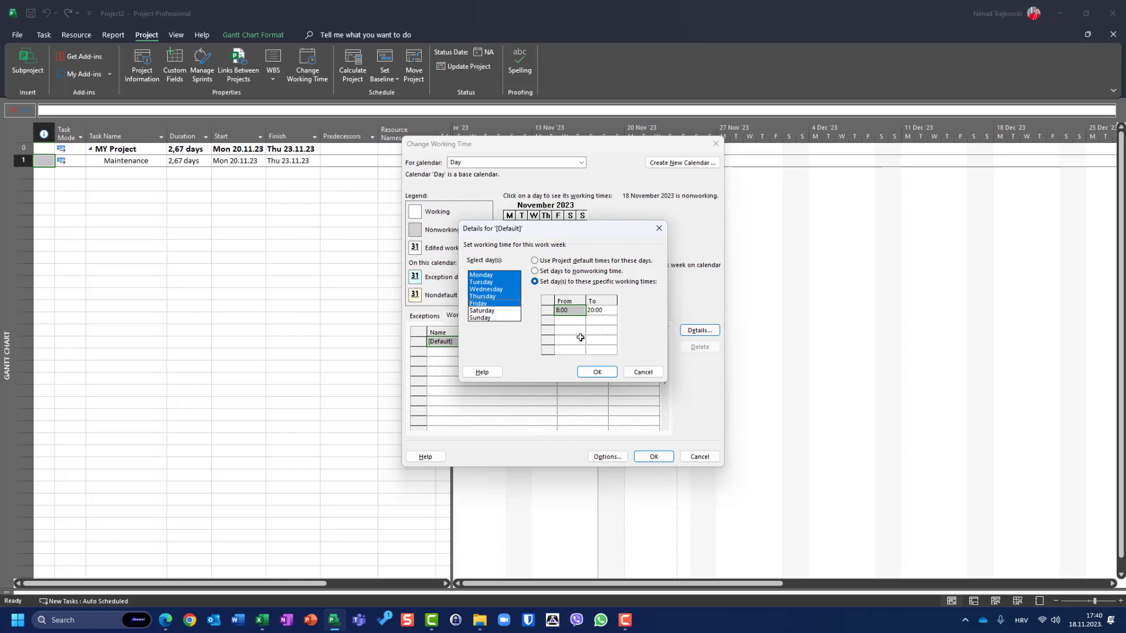
left_click(596, 374)
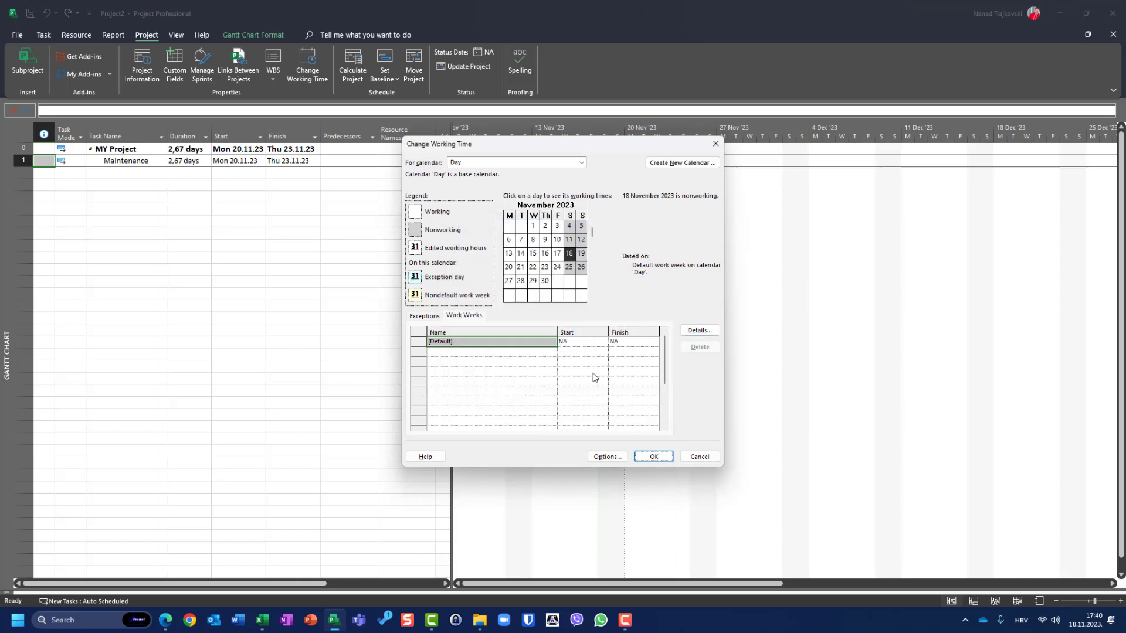
Step: Switch to the Night calendar and select Monday–Friday in its default work week details
left_click(581, 163)
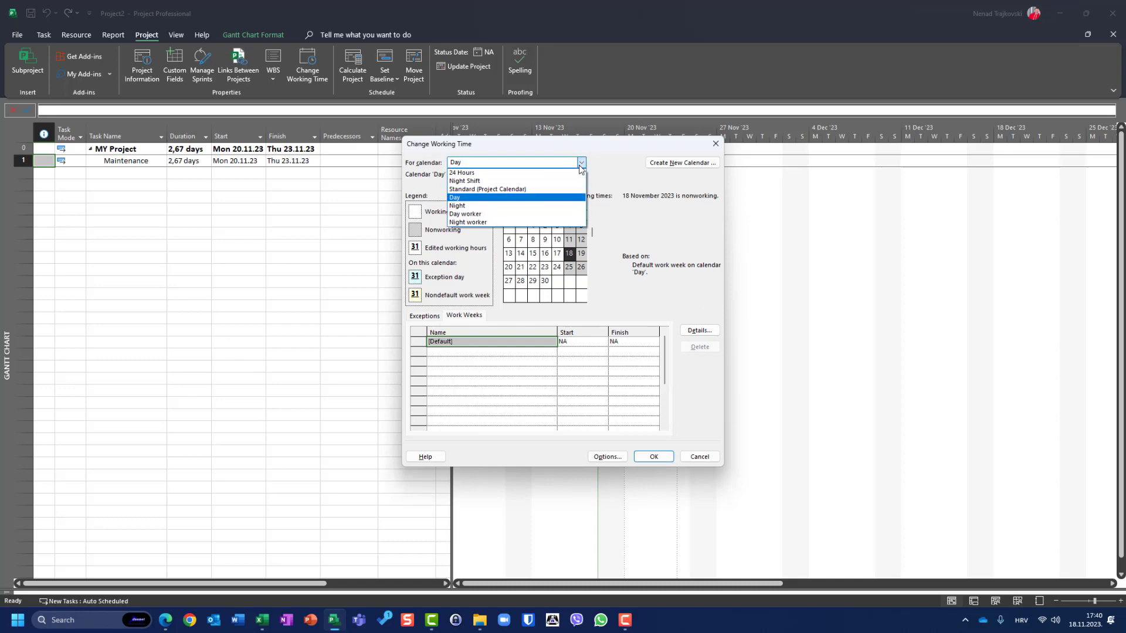
left_click(505, 211)
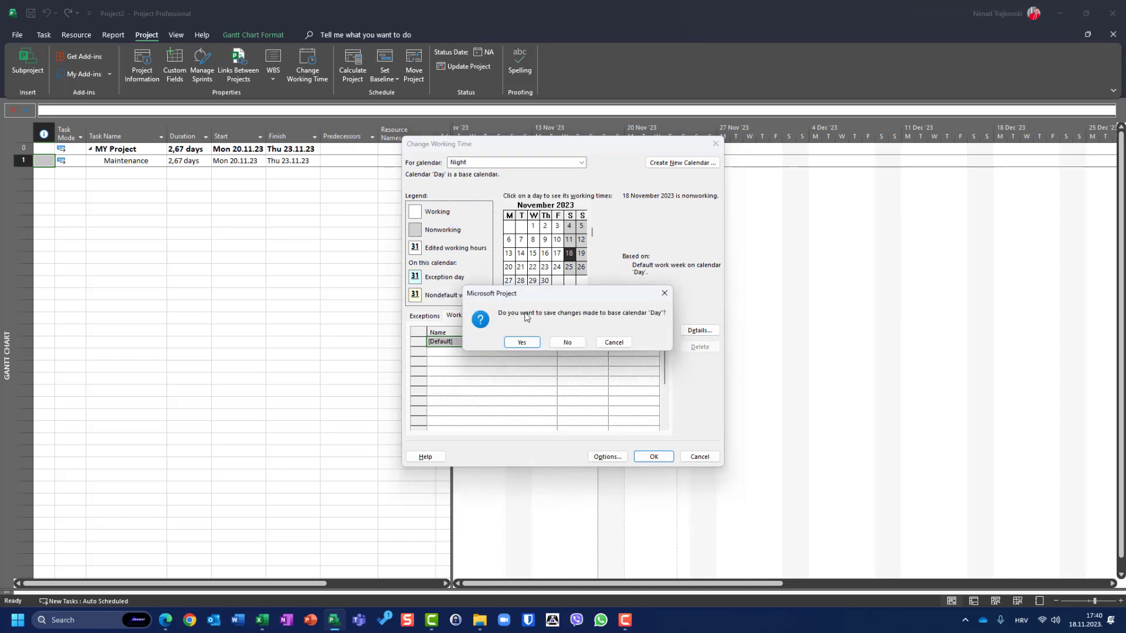
left_click(522, 343)
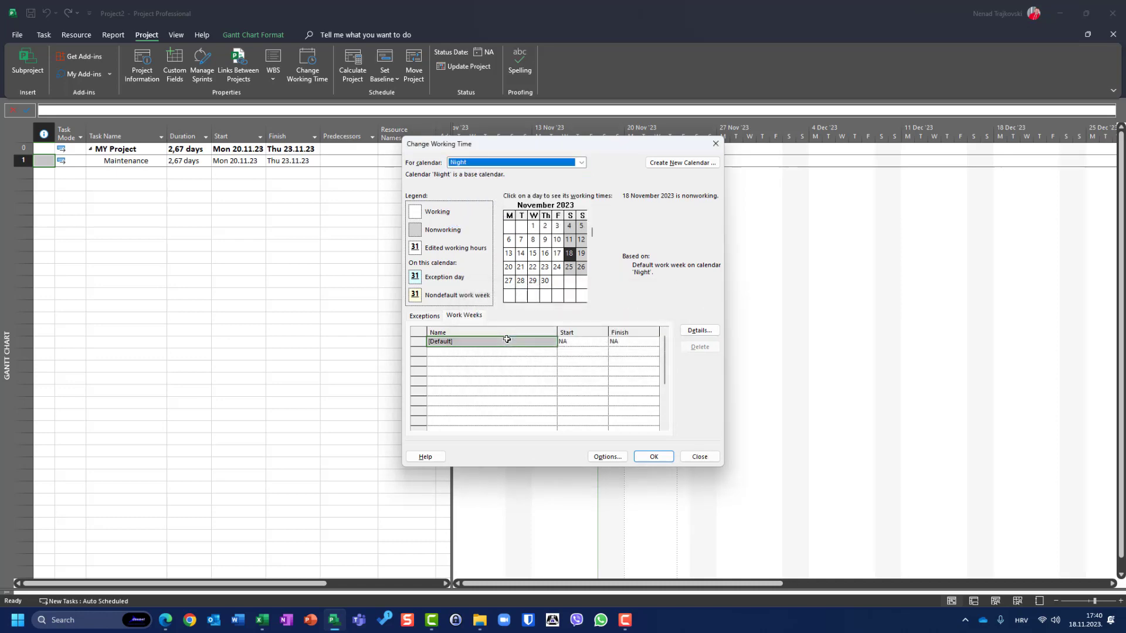
left_click(700, 331)
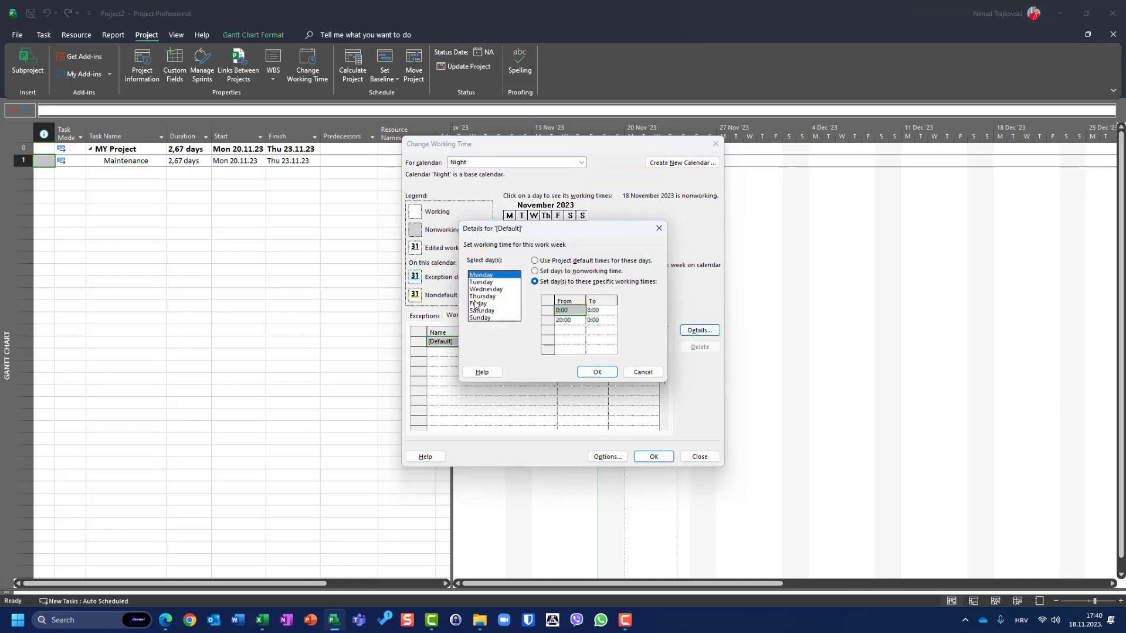
left_click(475, 304, "shift")
left_click(567, 310)
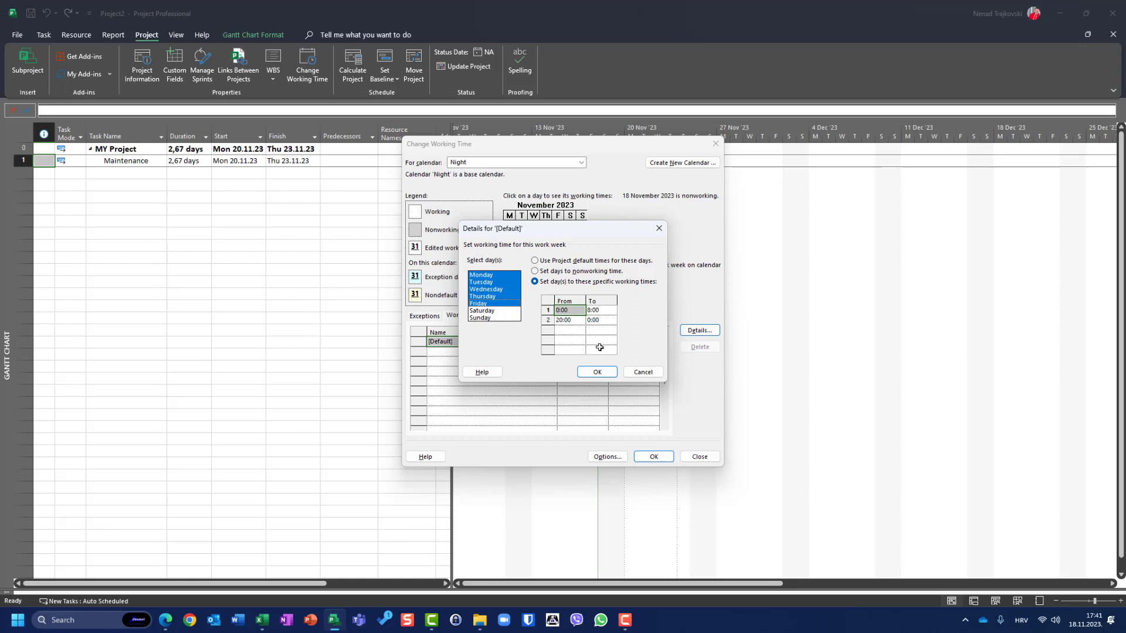
Step: Confirm the Night weekday times, close working time, and set Maintenance's duration to 4 days
left_click(597, 372)
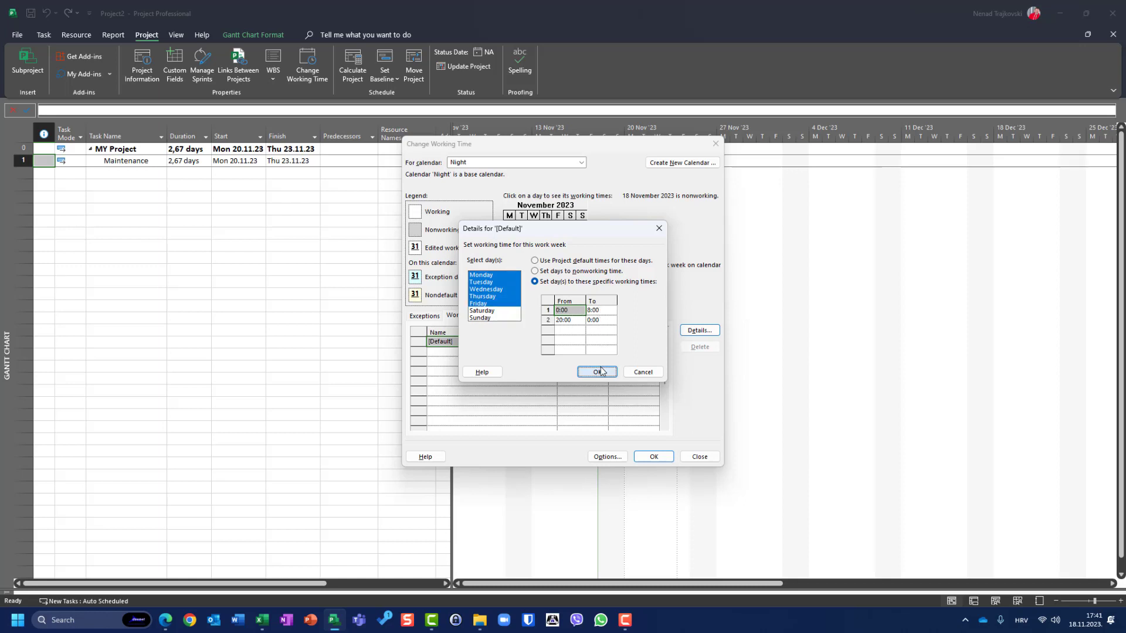
left_click(654, 456)
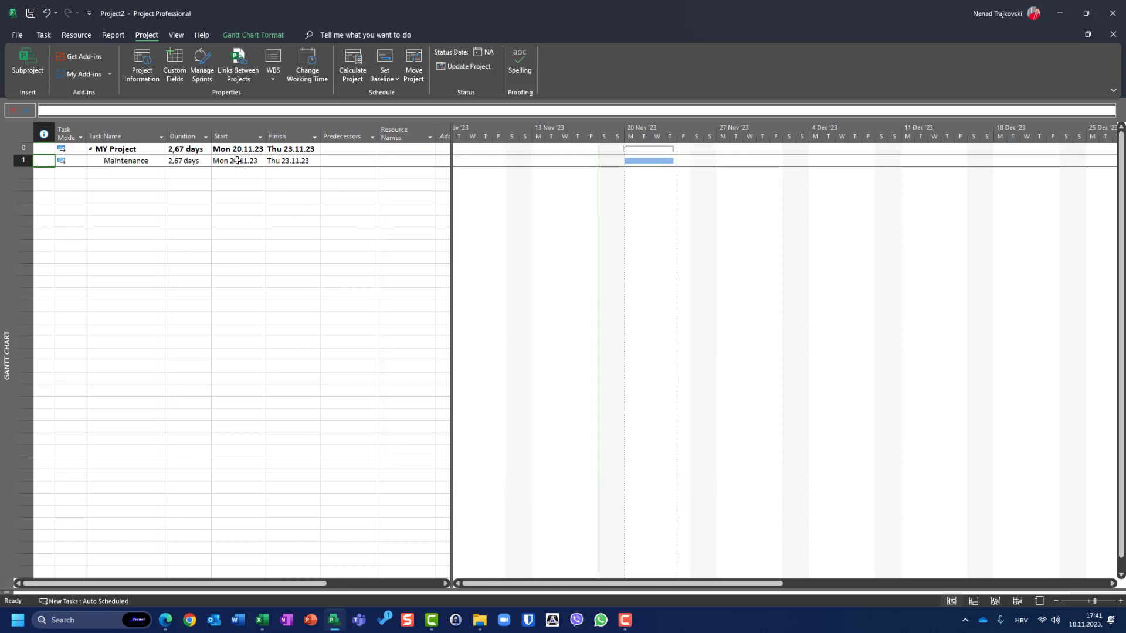
left_click(184, 161)
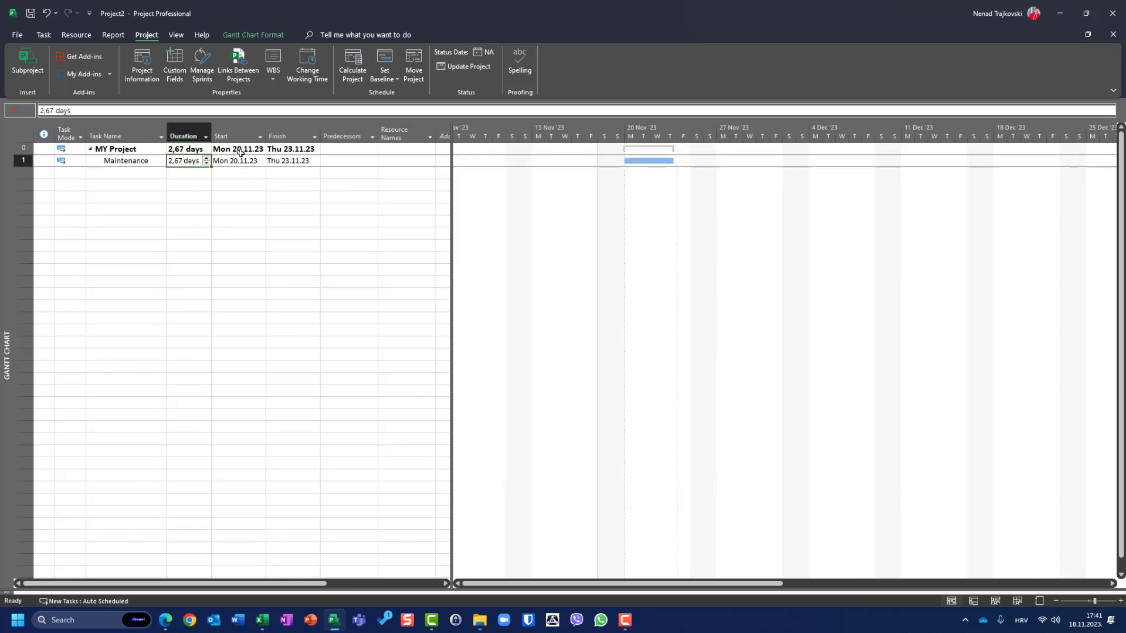
type("4")
key("Return")
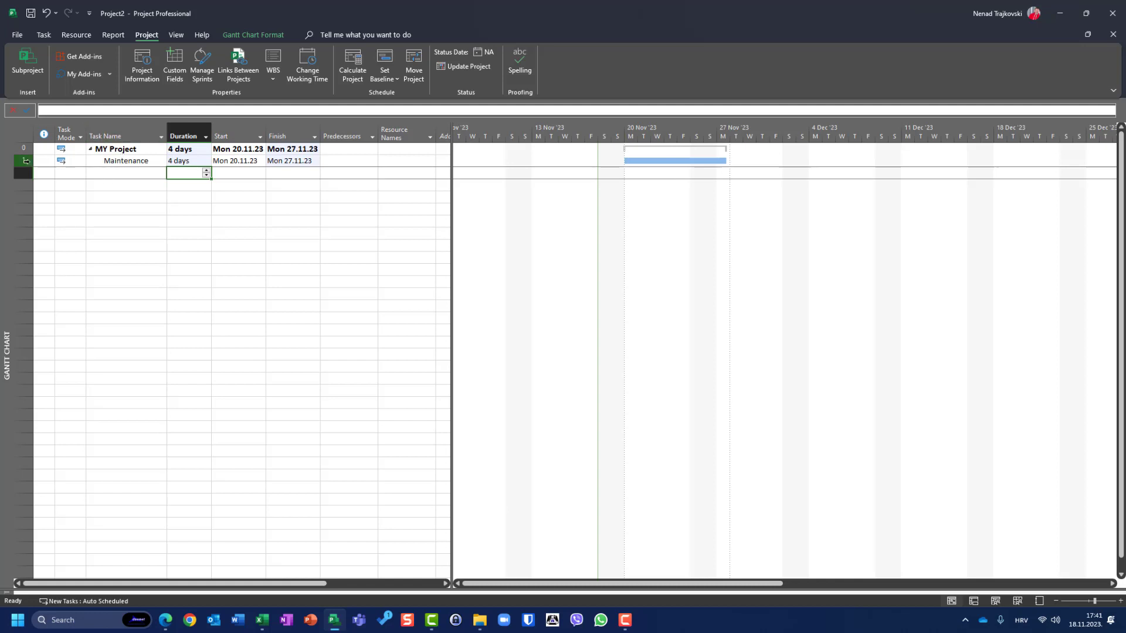
Step: Review Maintenance's Task Information and close it
left_click(26, 161)
double_click(30, 166)
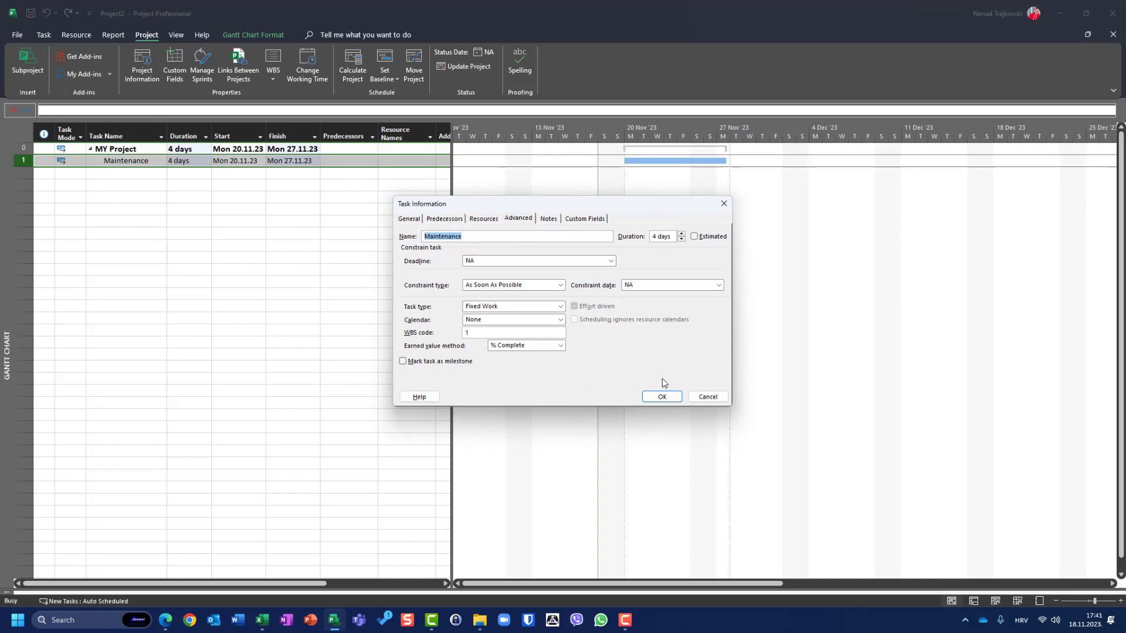
left_click(661, 397)
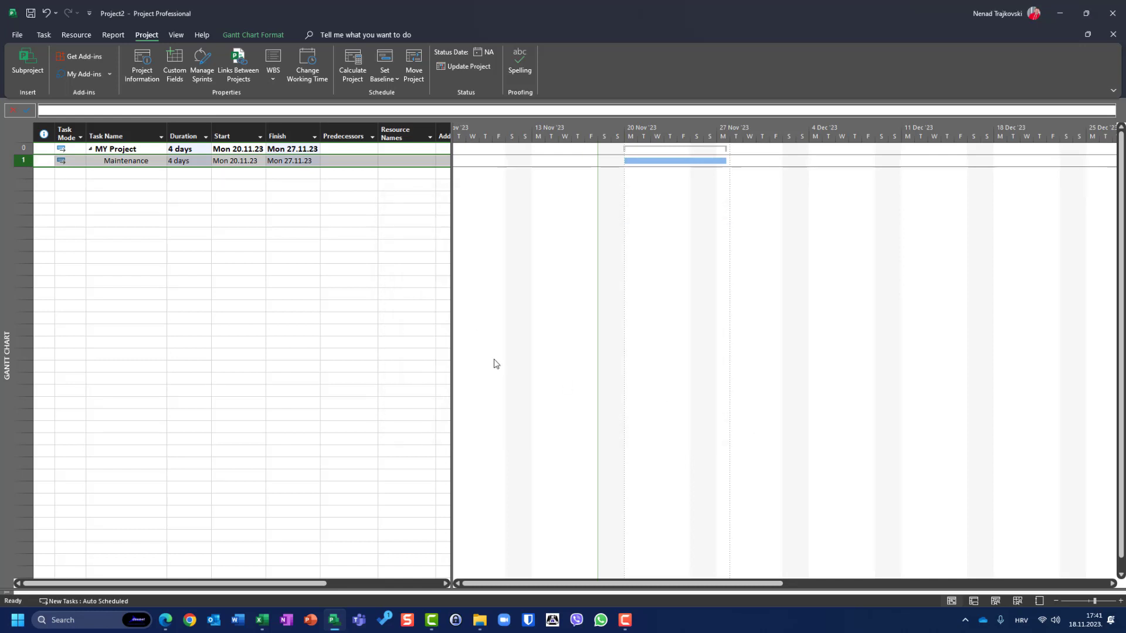
left_click(177, 34)
left_click(232, 66)
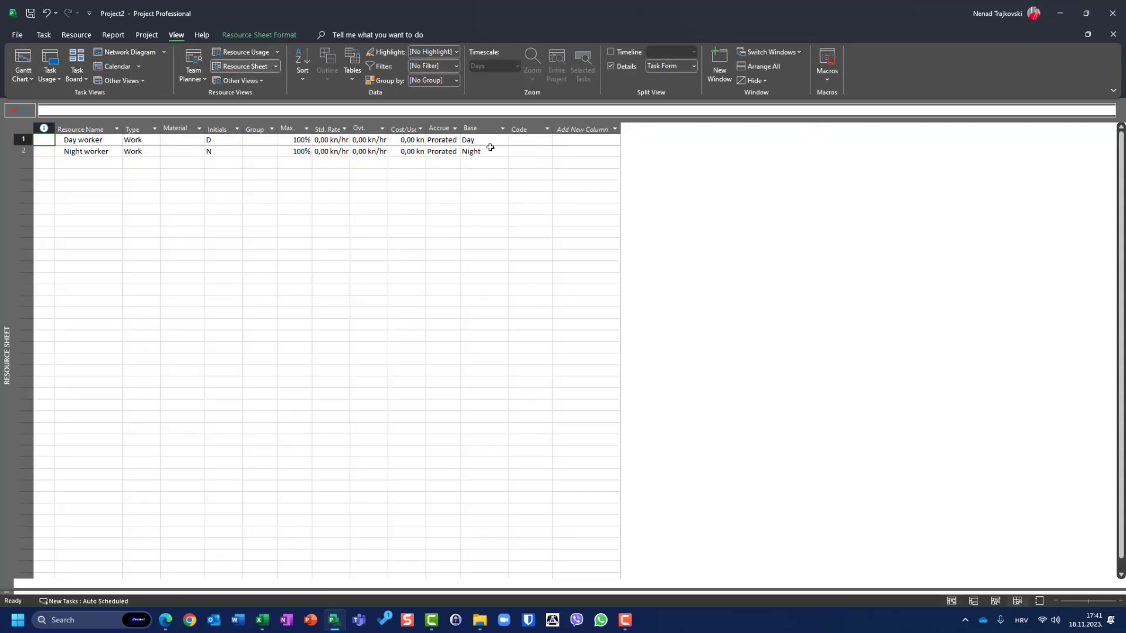
left_click(492, 143)
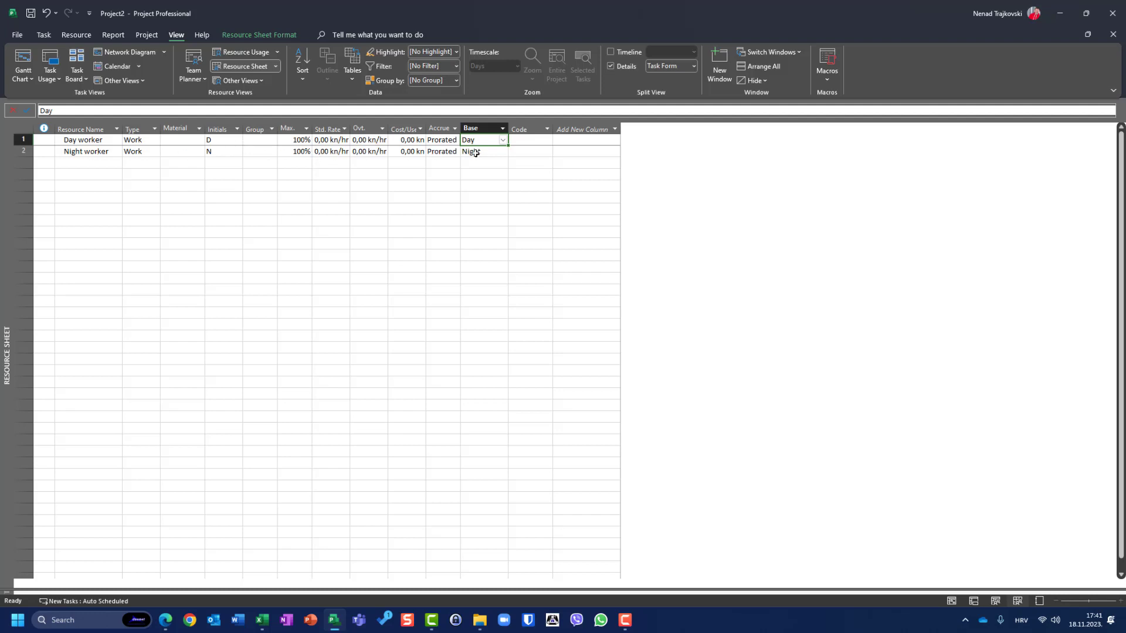
Step: Select Maintenance and show Work details in the Task Form
left_click(16, 60)
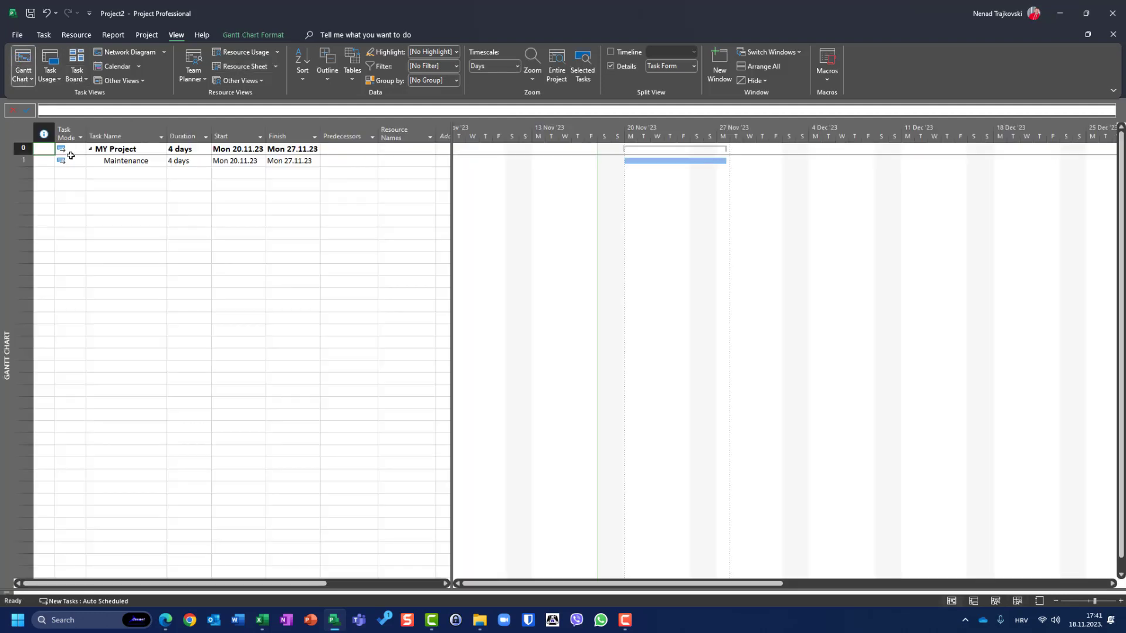
left_click(24, 161)
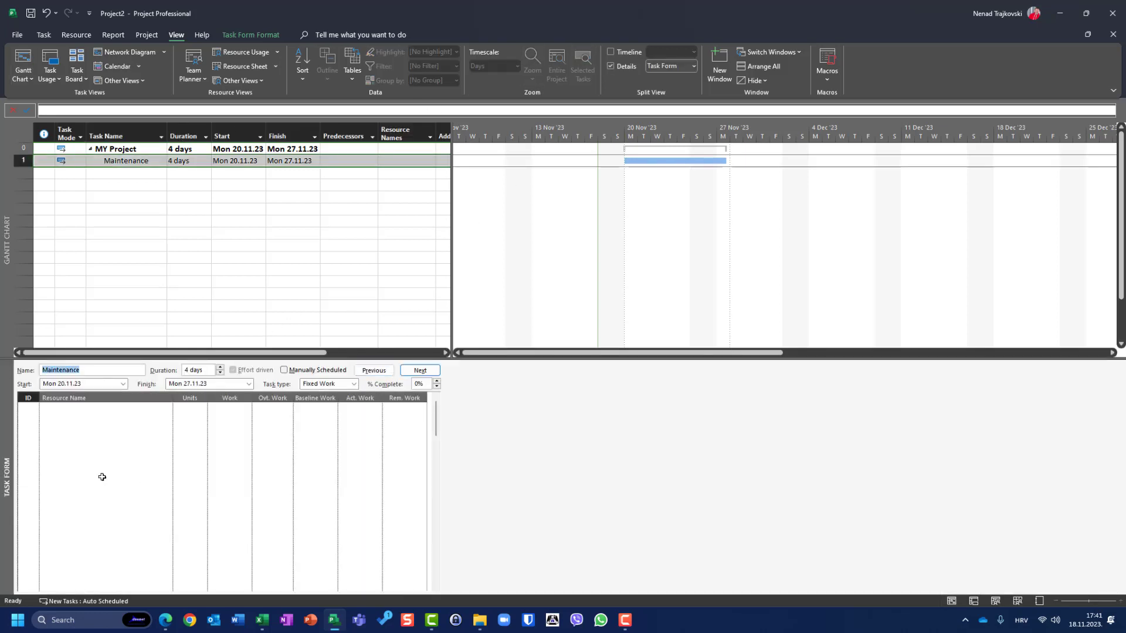
right_click(109, 437)
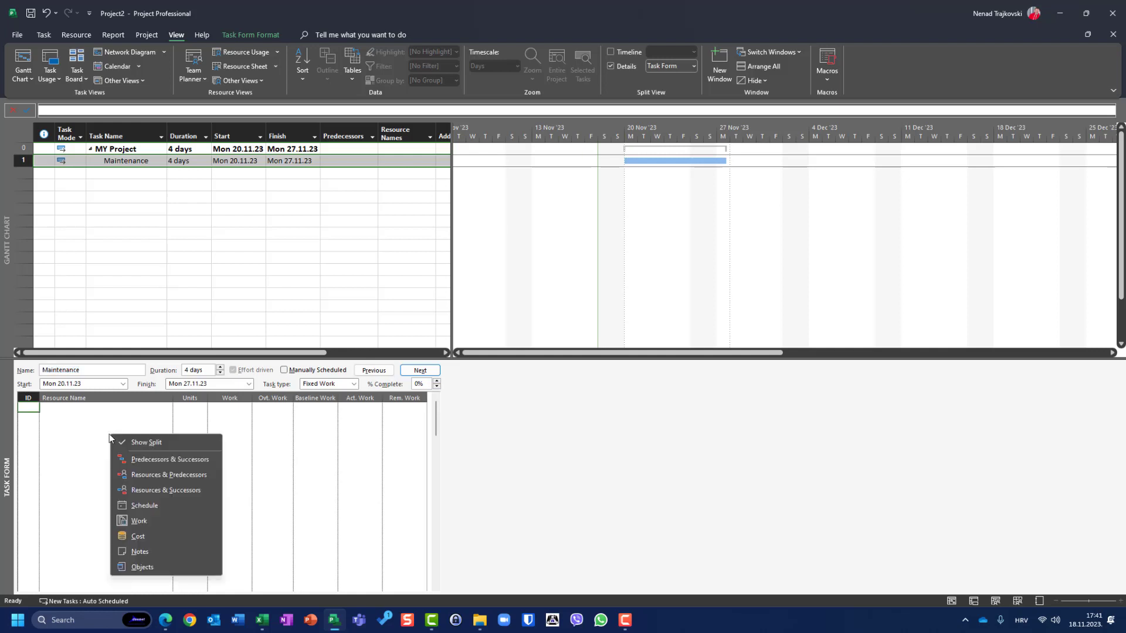
left_click(146, 522)
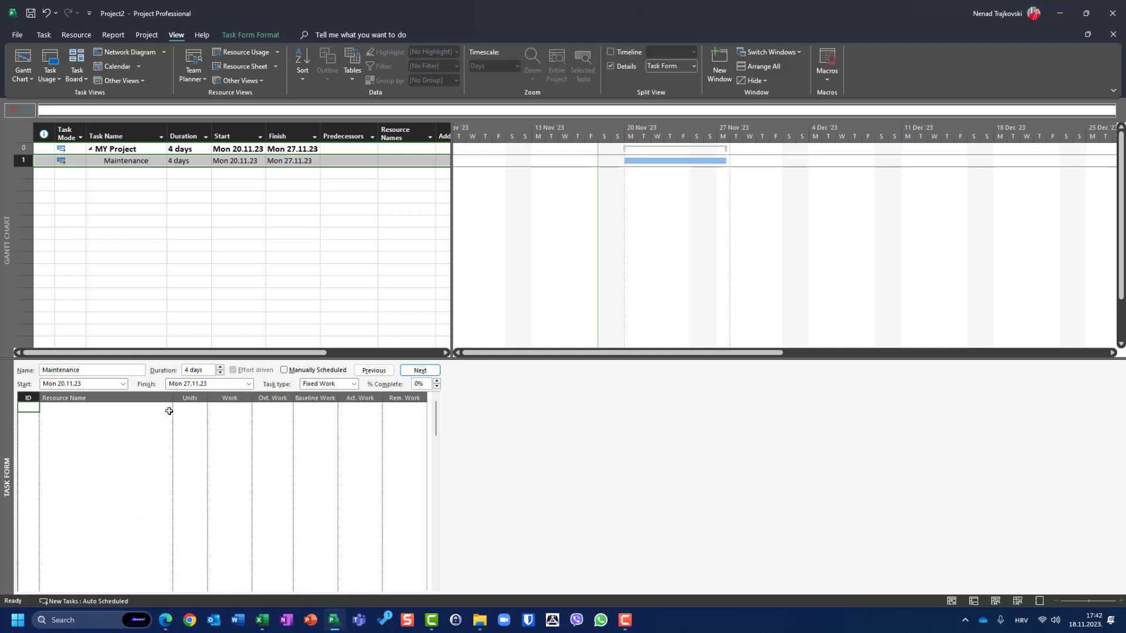
Step: Assign Day worker to Maintenance with 36 hours of work
left_click(169, 411)
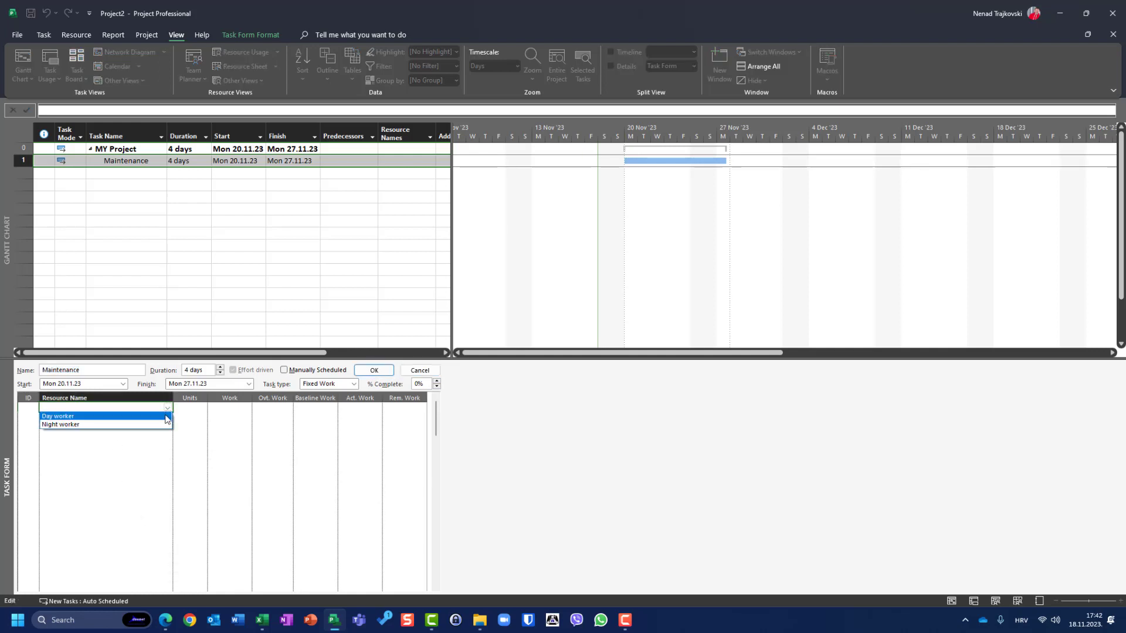
left_click(58, 416)
left_click(223, 409)
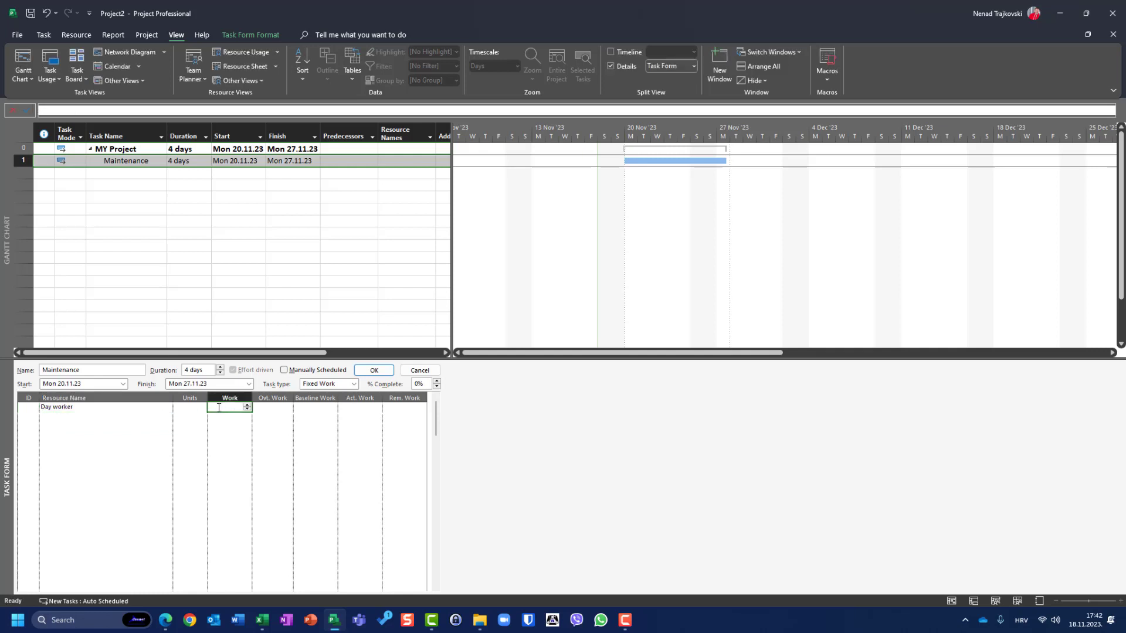
type("36")
key("Return")
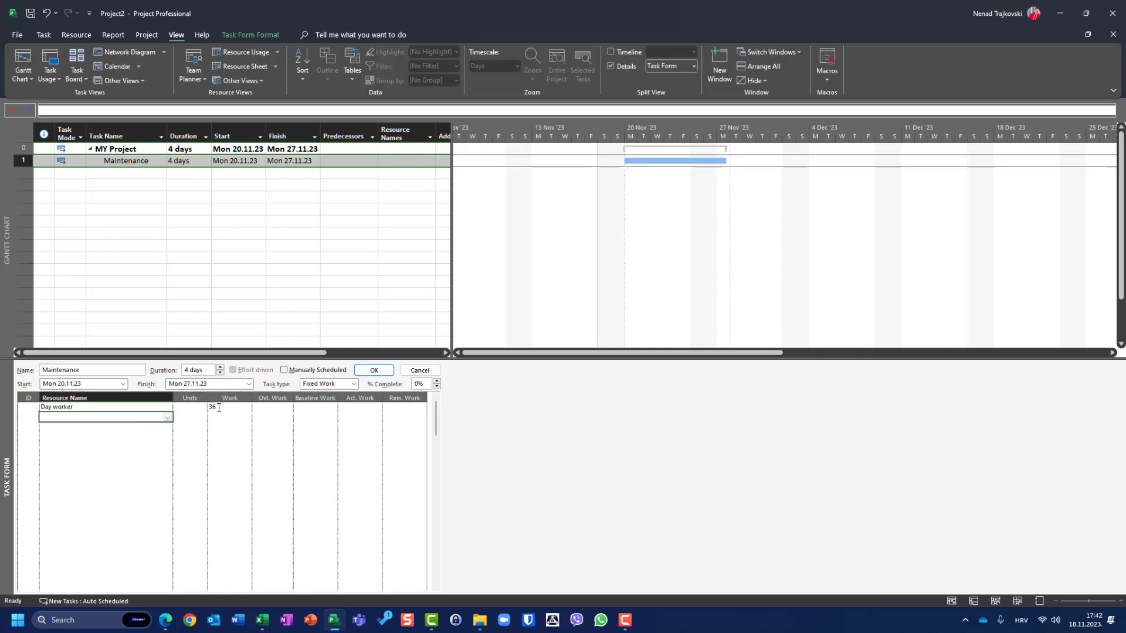
Step: Add Night worker with 36 hours of work and apply both assignments
type("Night worker")
key("Tab")
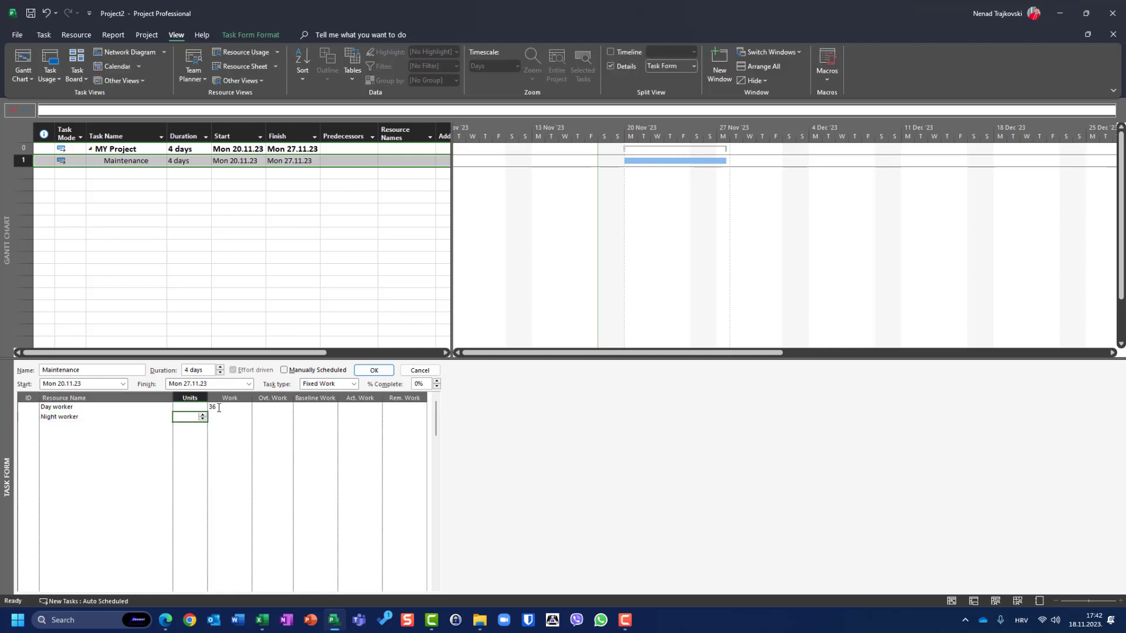
key("Tab")
type("36")
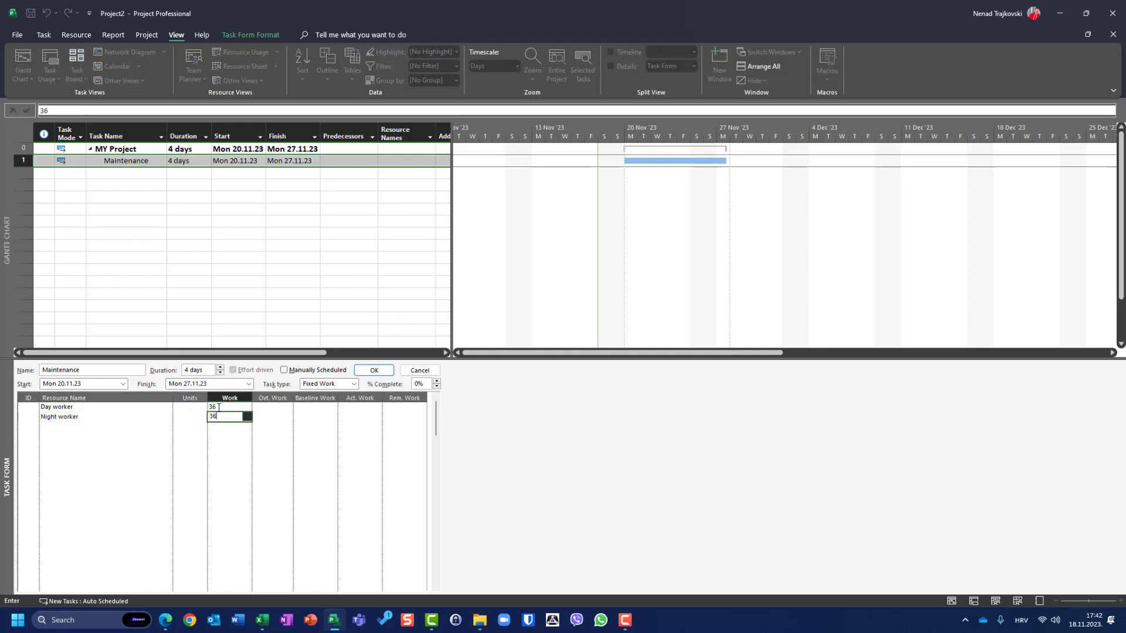
left_click(374, 370)
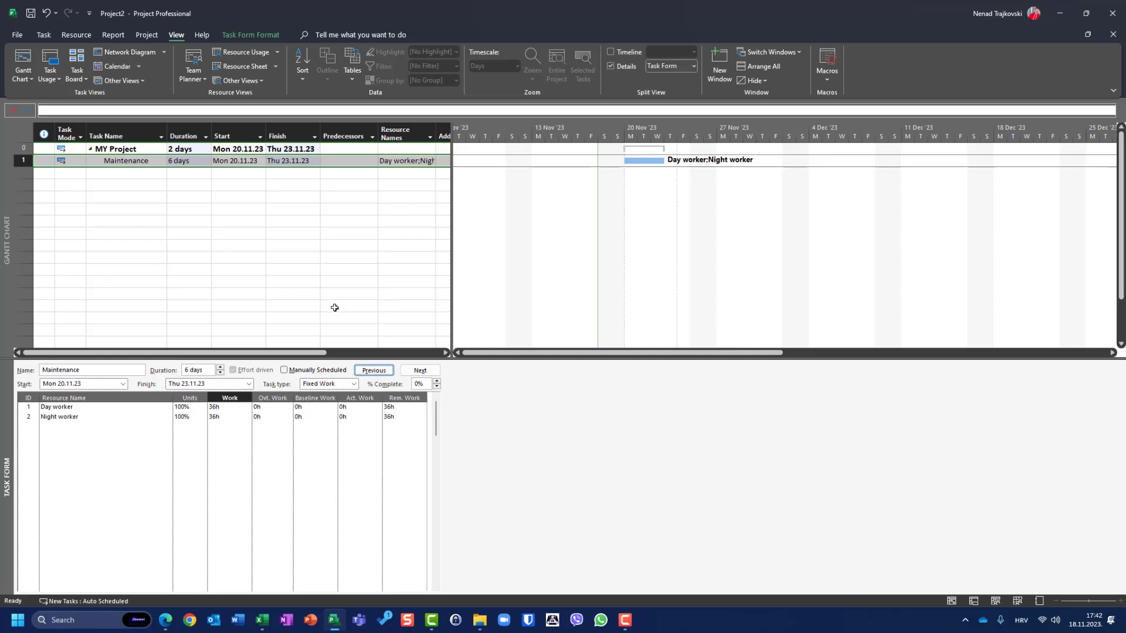
left_click(198, 220)
Step: Switch to Task Usage and inspect Day worker's daily hours, 12 per day
left_click(50, 59)
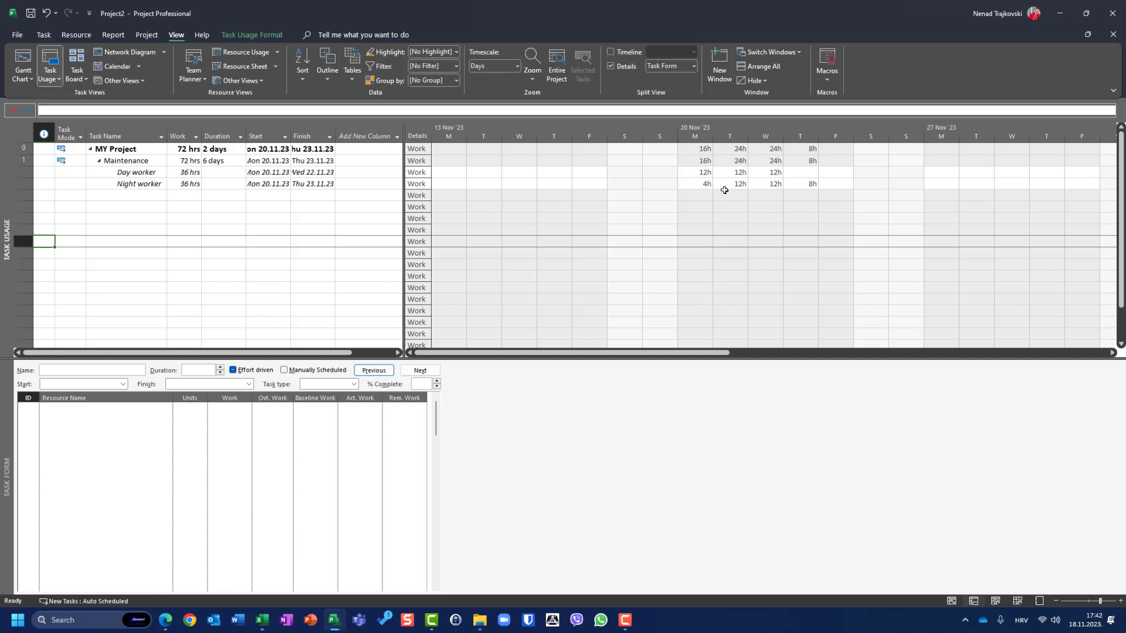
left_click(707, 175)
key("Right")
key("Right")
Step: Check Night worker's daily hours (4, 12, 12, 8) and drag the Task Form pane closed
left_click(696, 183)
key("Right")
key("Right")
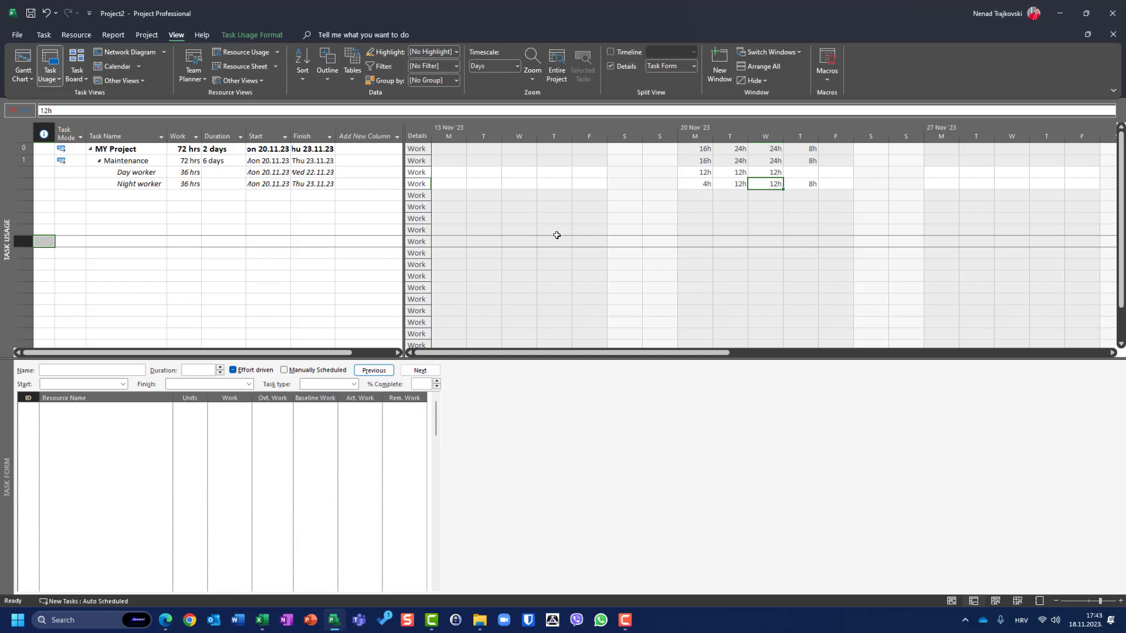
key("Left")
key("Left")
key("Right")
key("Right")
key("Left")
key("Left")
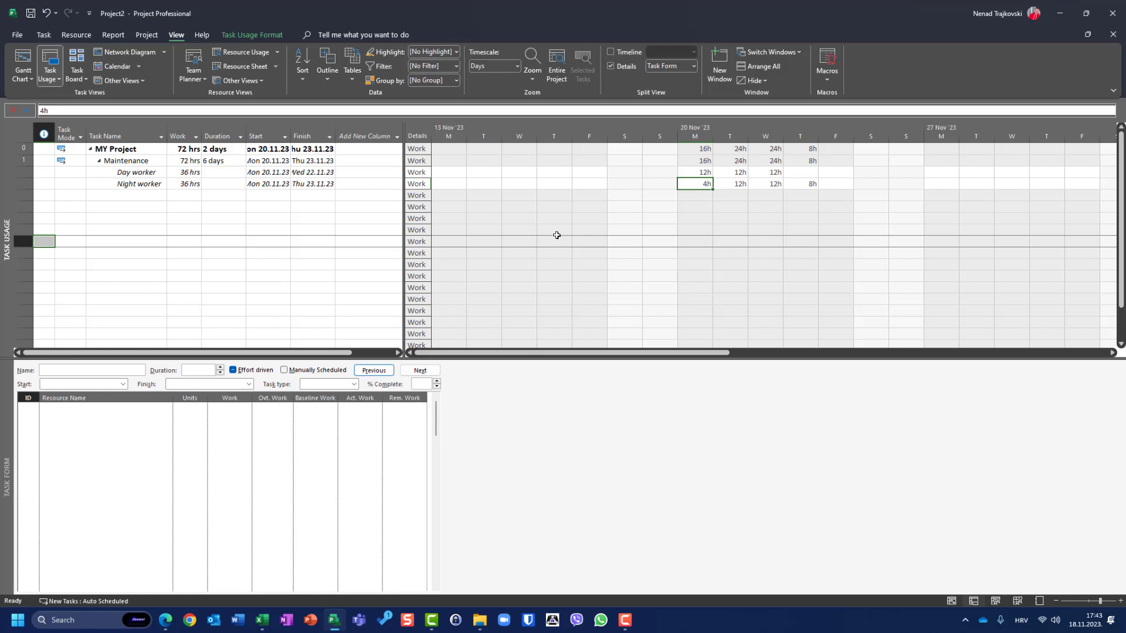
key("Right")
key("Right")
key("Right")
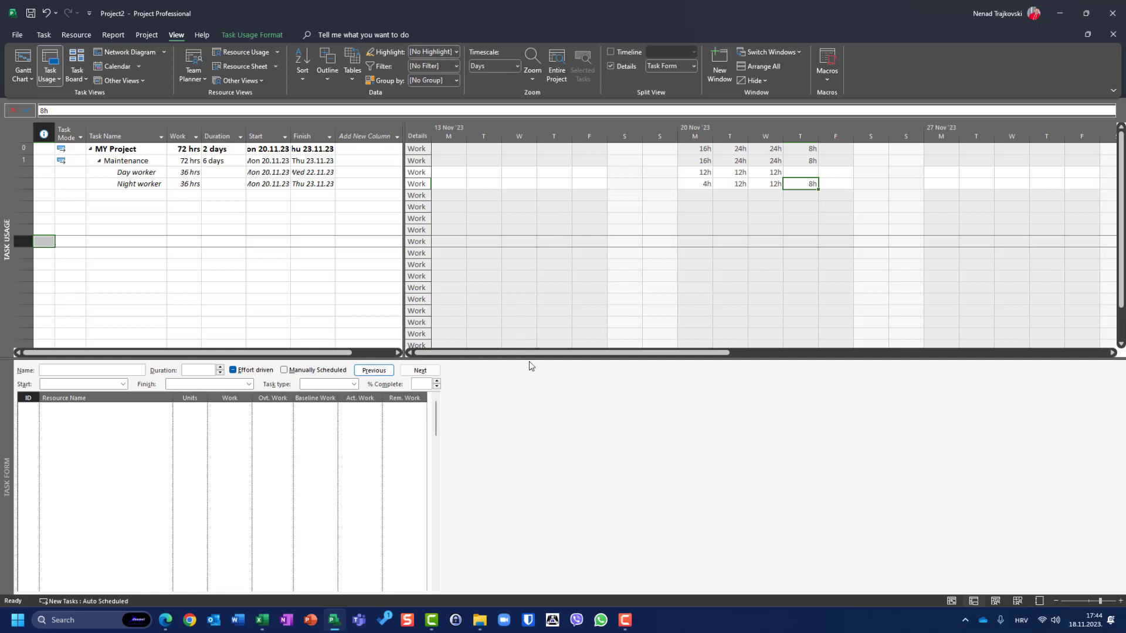
left_click_drag(529, 357, 527, 592)
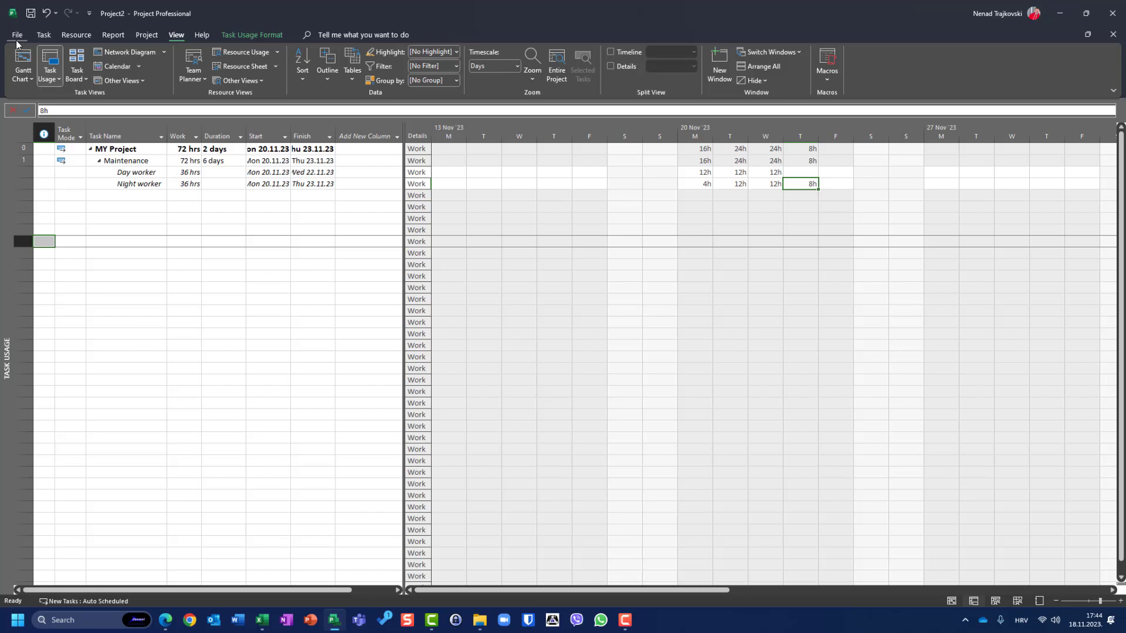
left_click(20, 35)
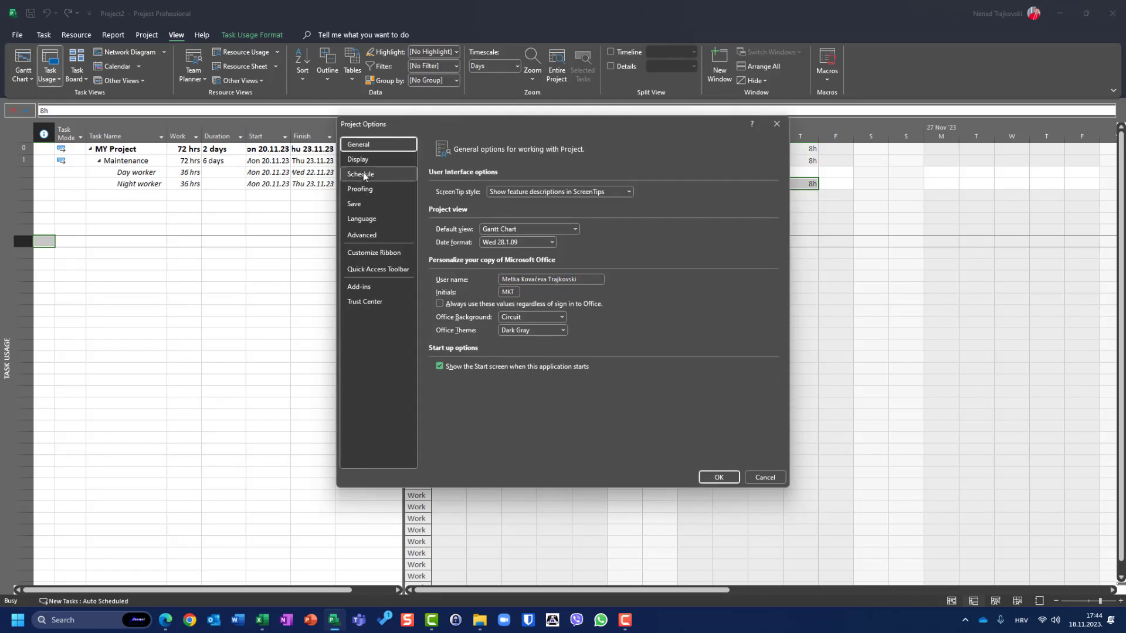
left_click(360, 175)
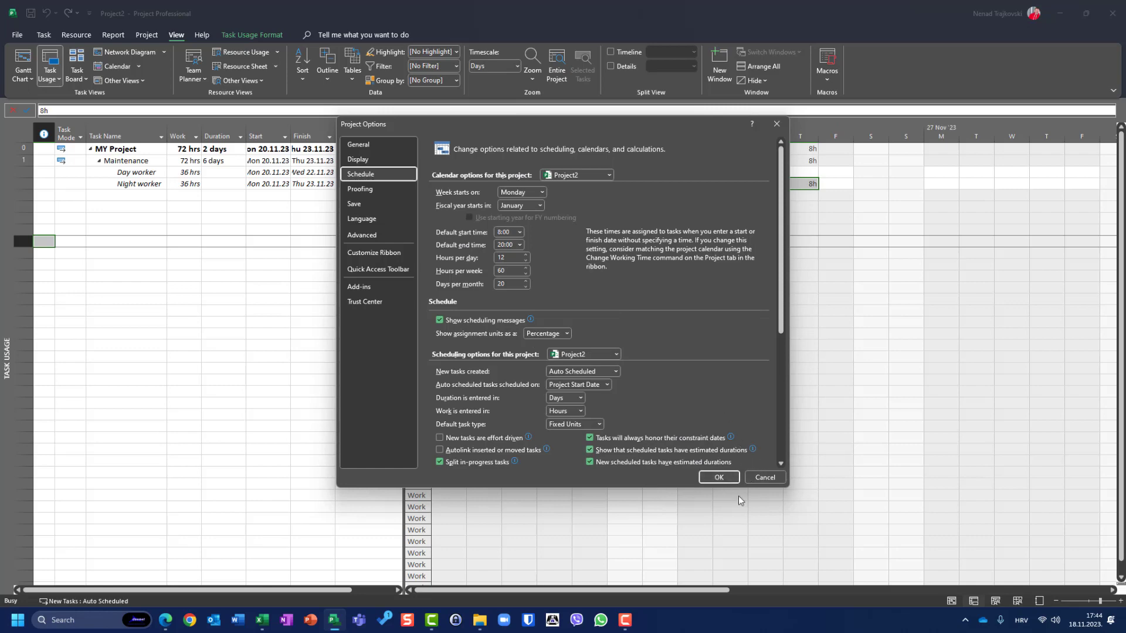
left_click(719, 478)
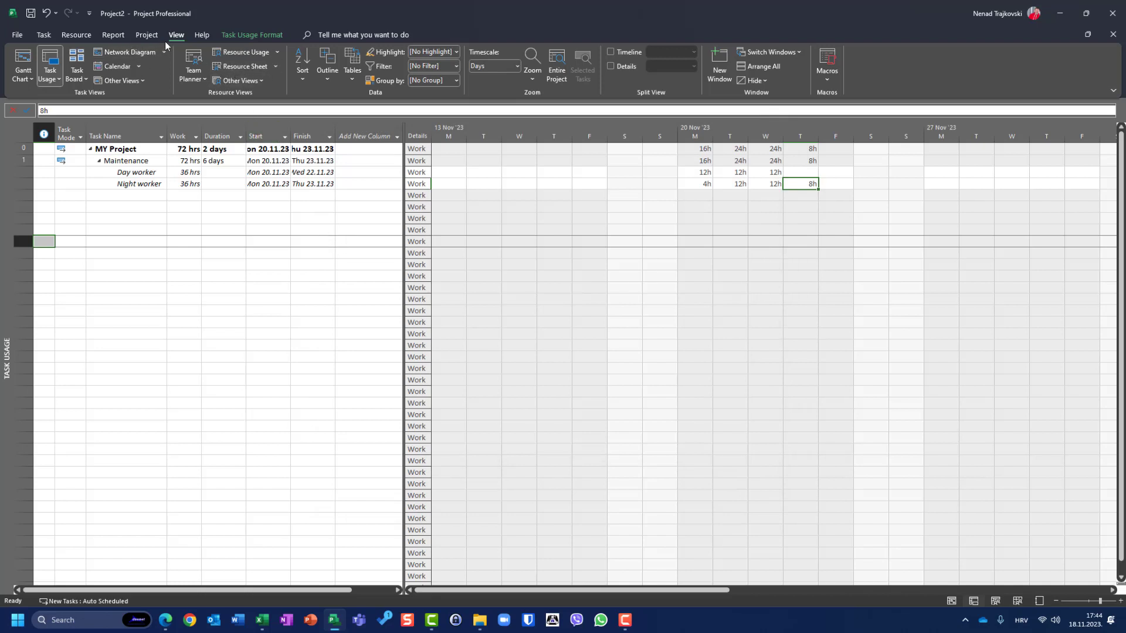
Step: Open Change Working Time and view Standard's weekday times, 8:00–12:00 and 13:00–17:00
left_click(144, 35)
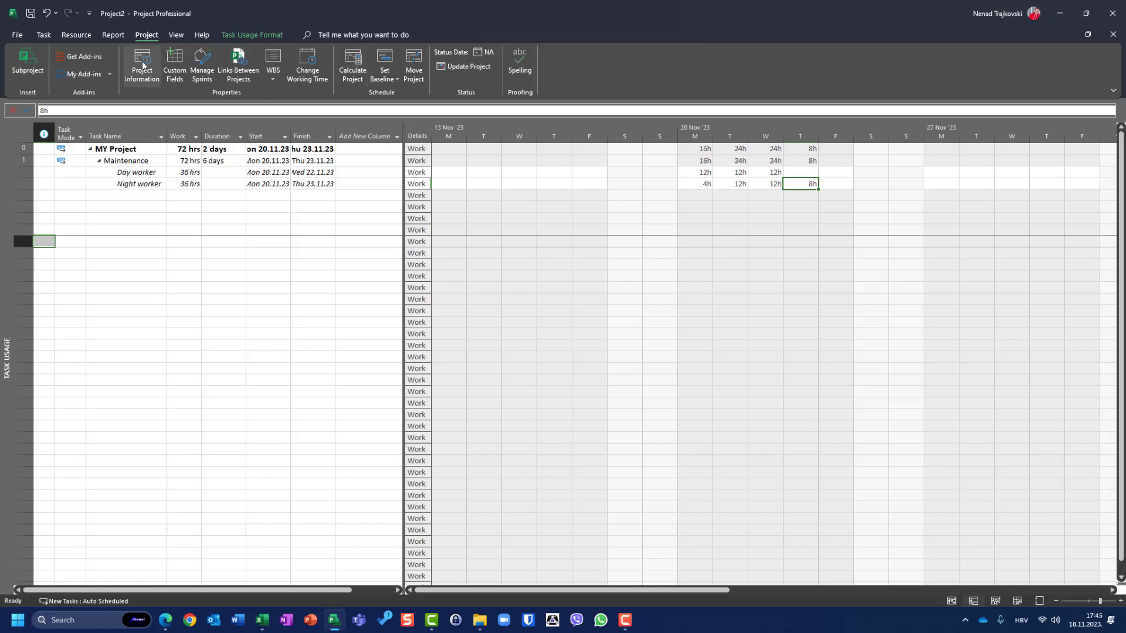
left_click(312, 63)
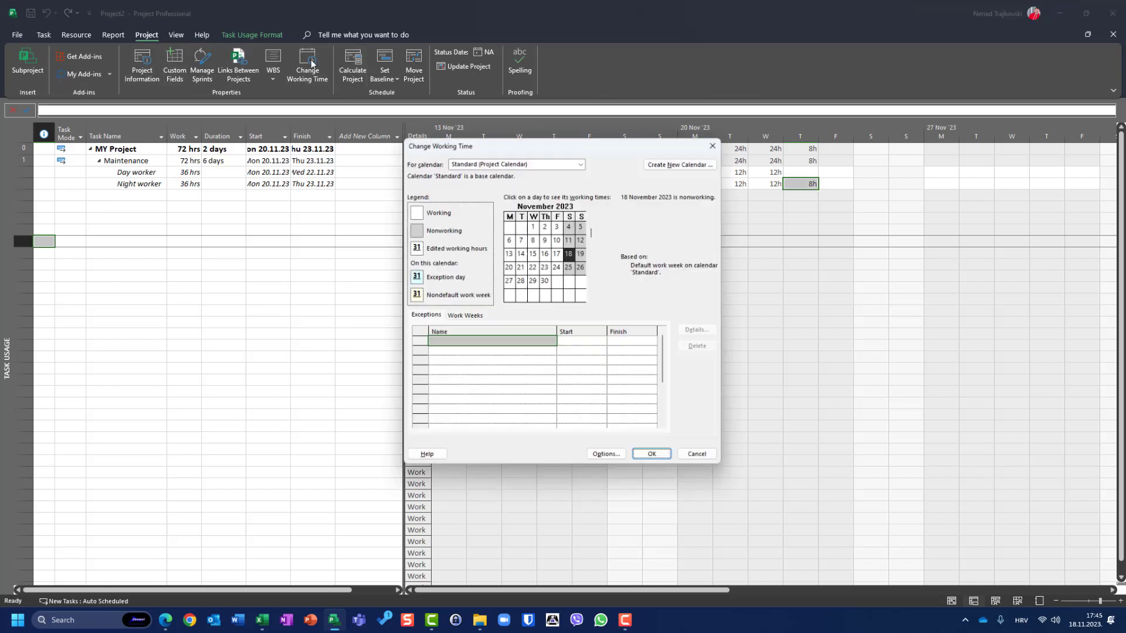
left_click(663, 168)
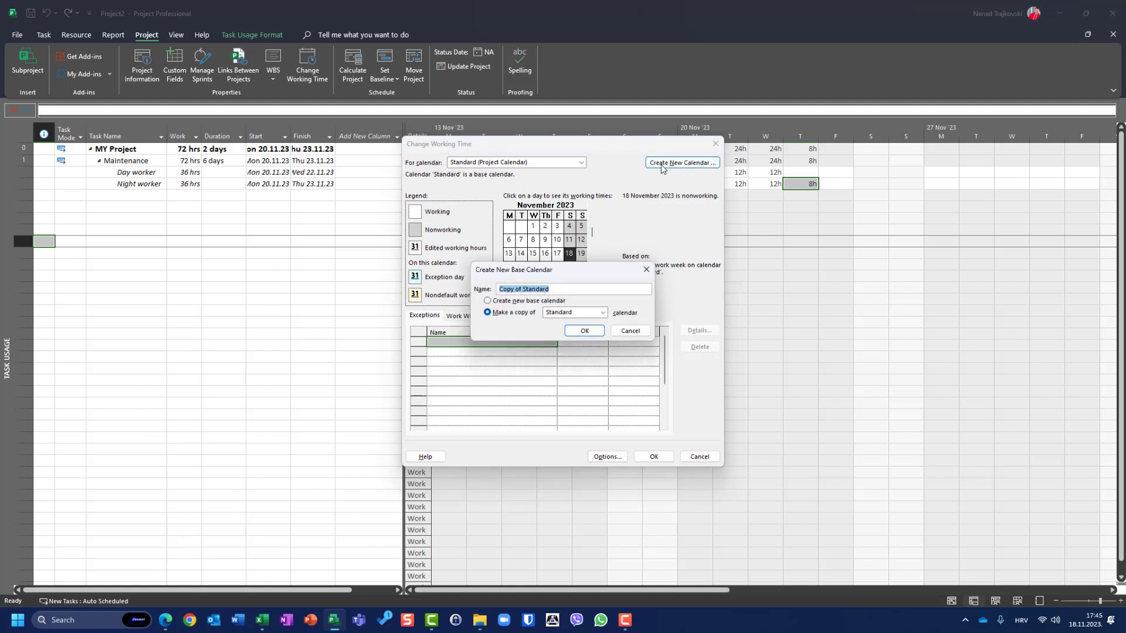
left_click(619, 332)
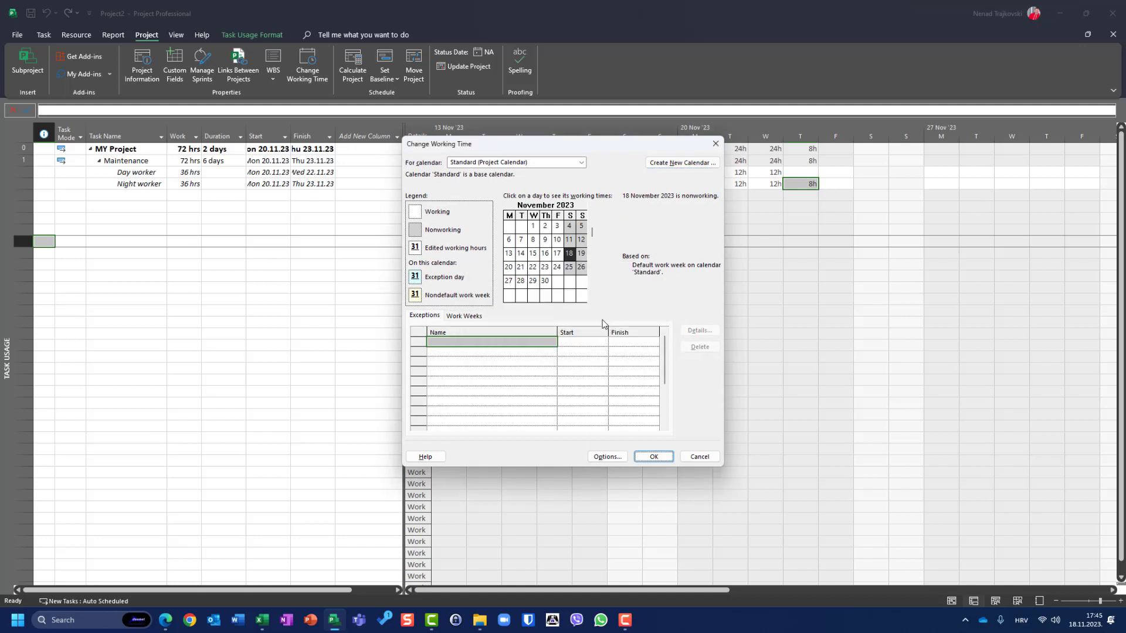
left_click(455, 318)
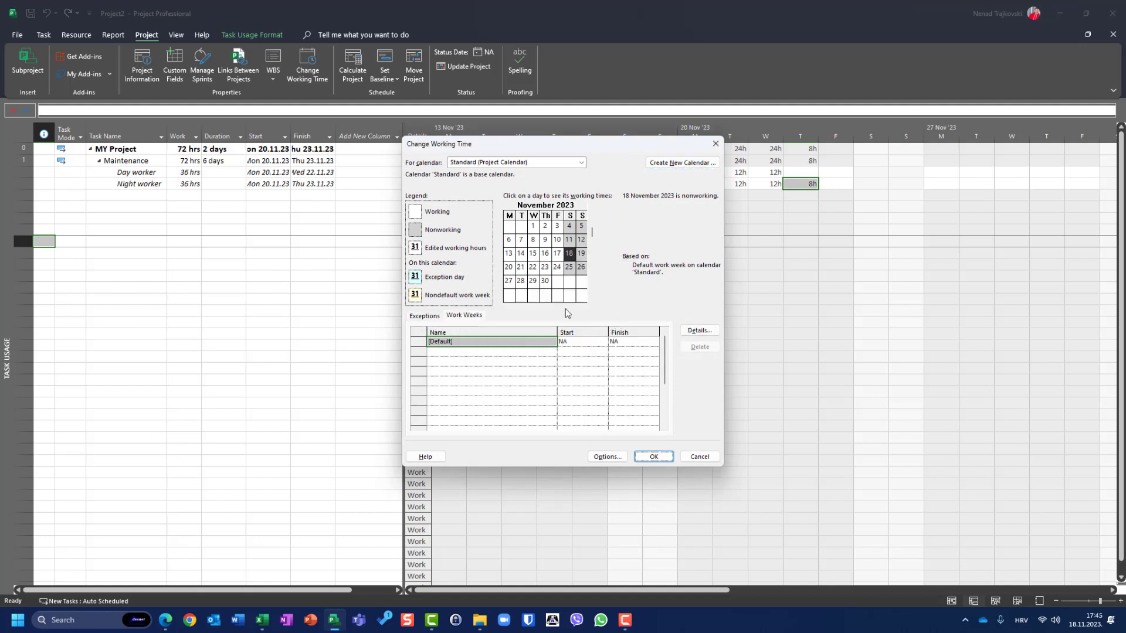
left_click(688, 334)
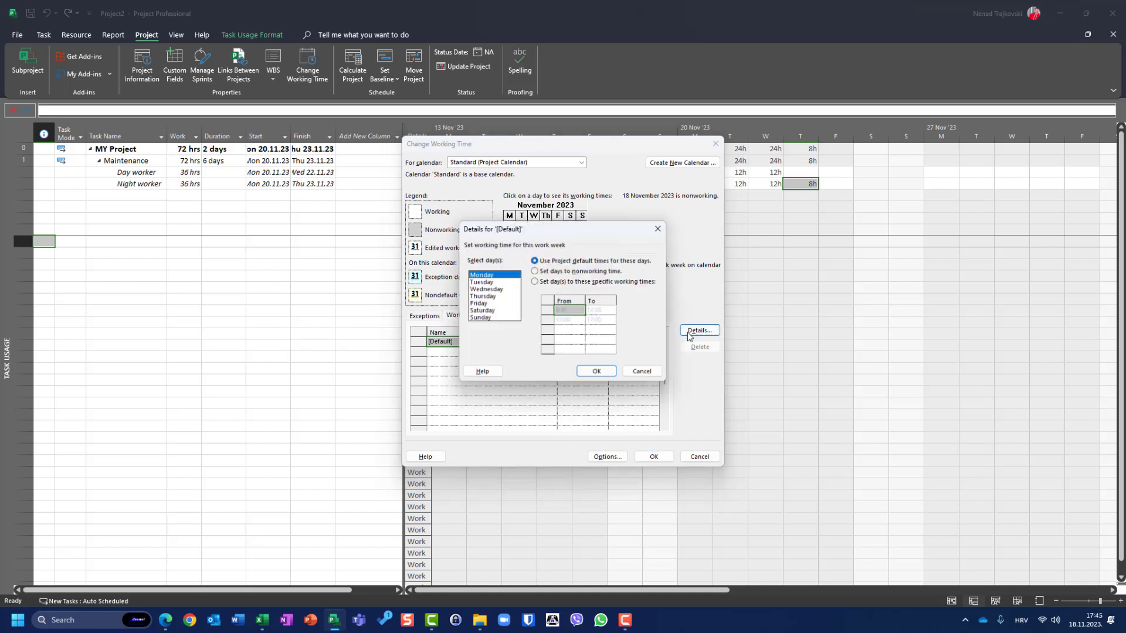
left_click(484, 304, "shift")
left_click(555, 282)
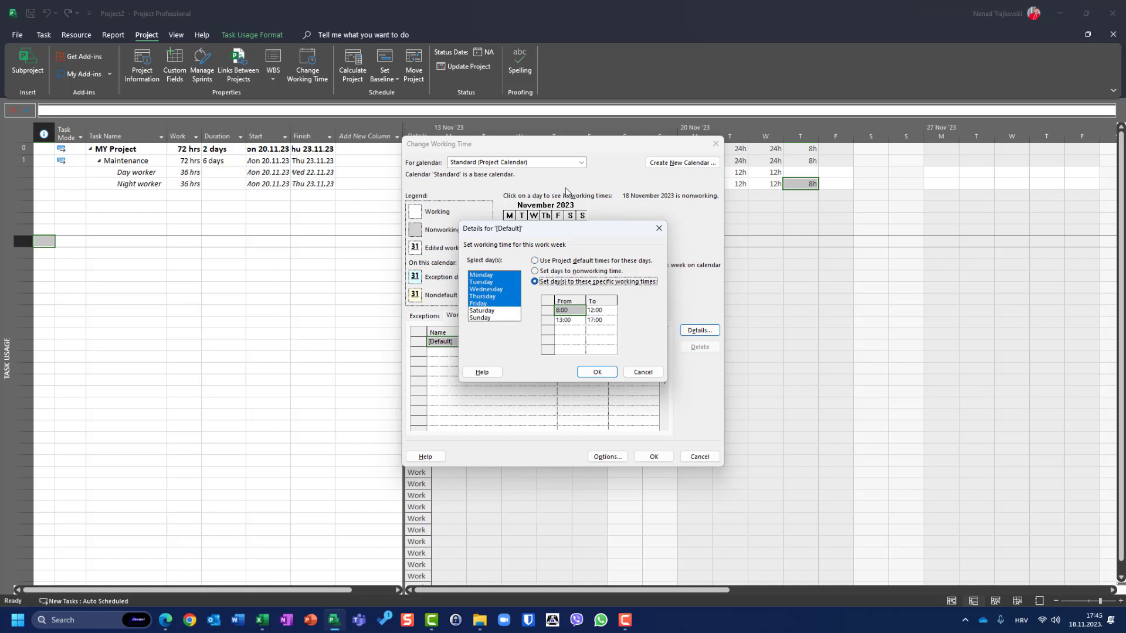
Step: Review the Day calendar's weekday hours of 8:00–20:00
key("Return")
left_click(582, 164)
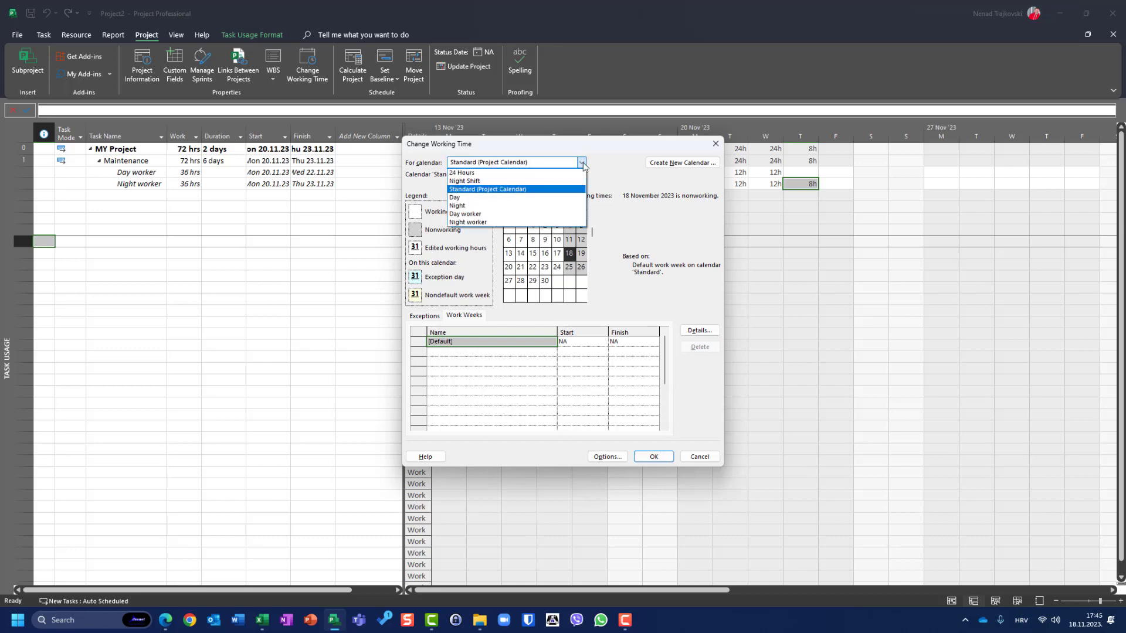
left_click(535, 198)
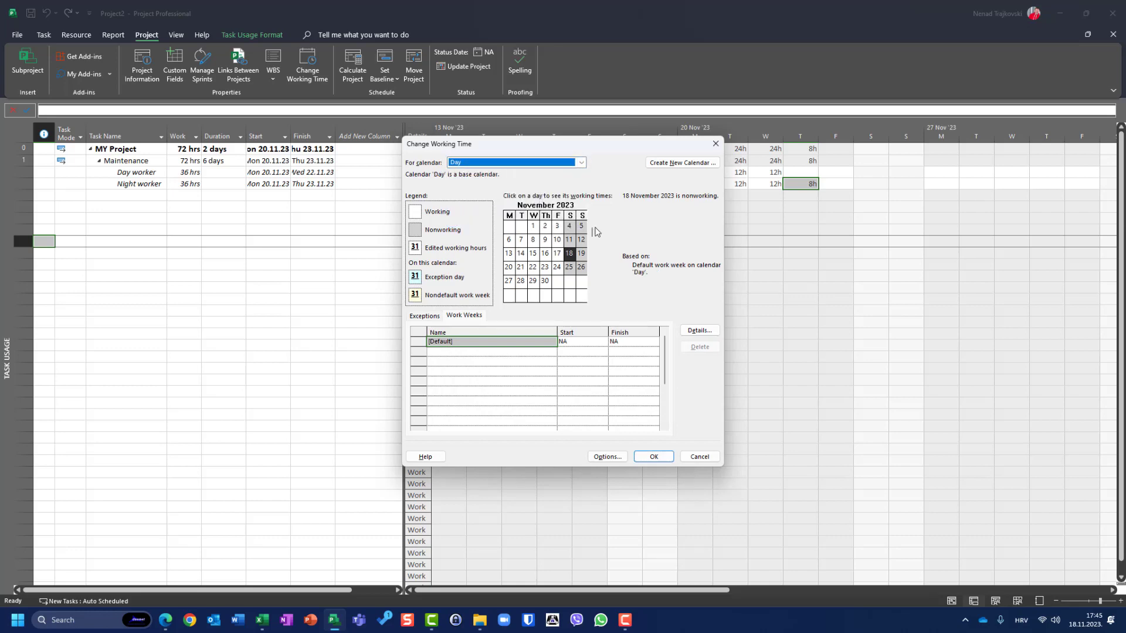
left_click(695, 330)
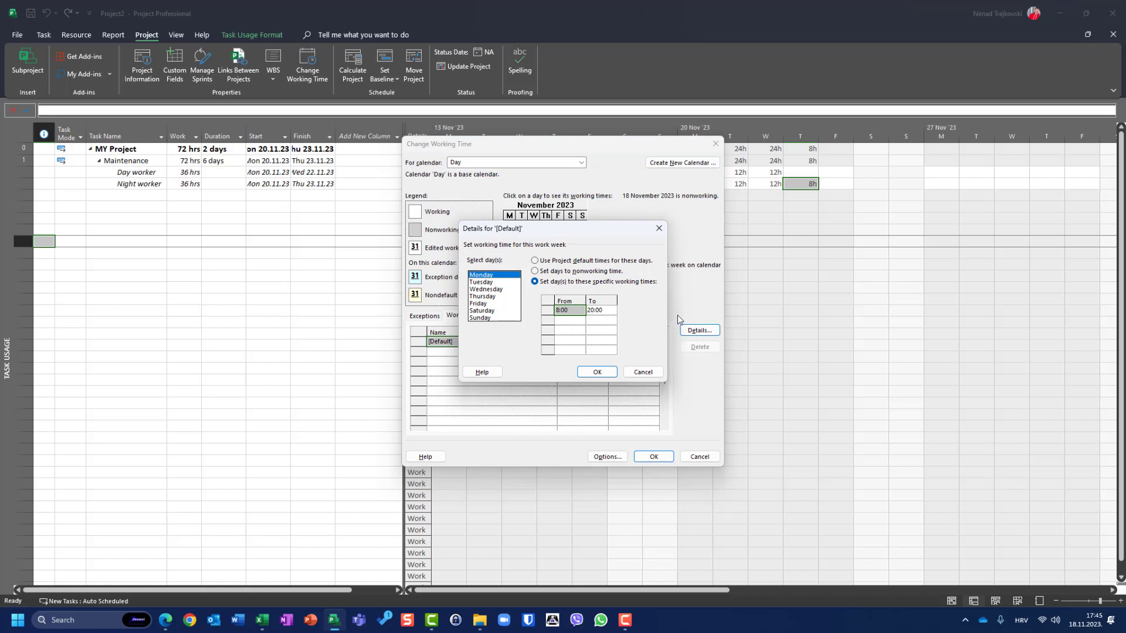
key("Return")
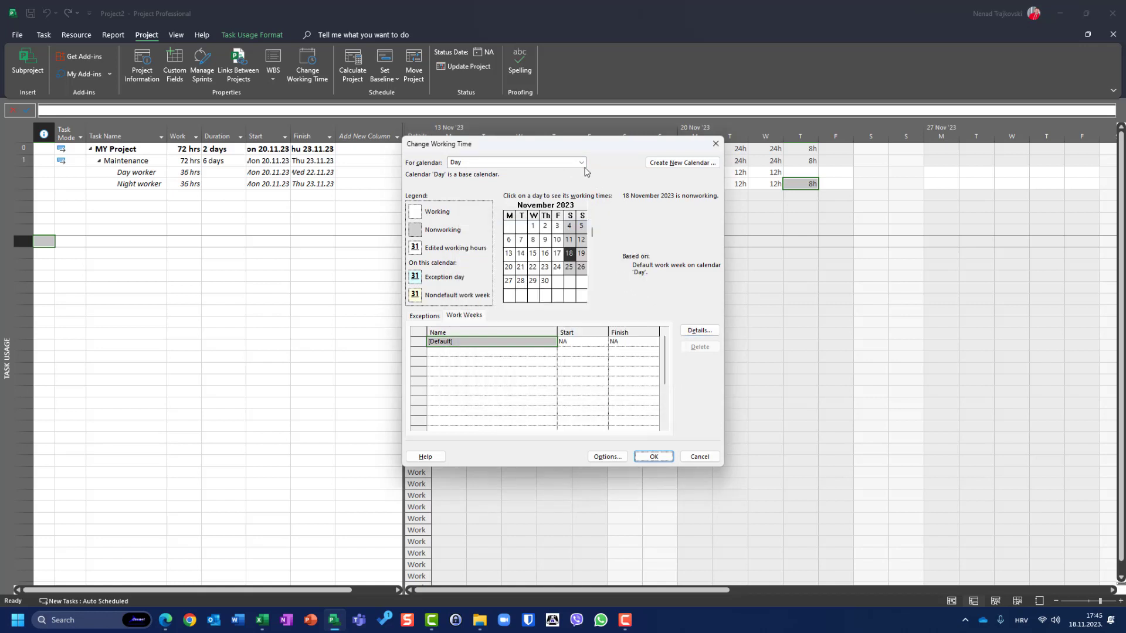
Step: Review the Night calendar's 0:00–8:00 and 20:00–0:00 hours, then close working time
left_click(581, 163)
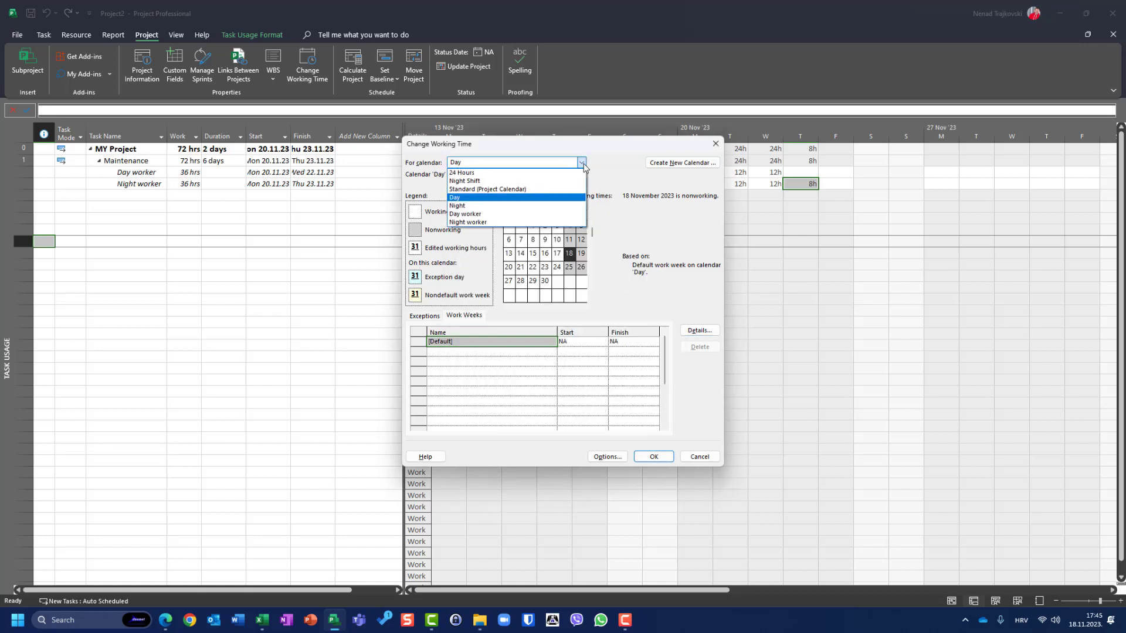
left_click(527, 205)
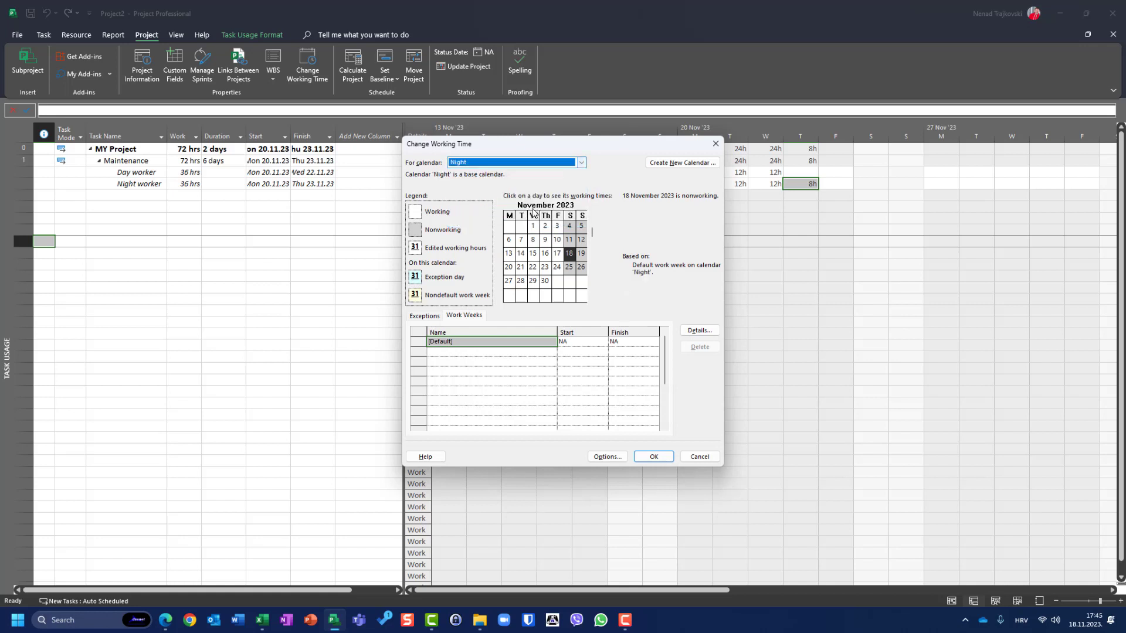
left_click(700, 331)
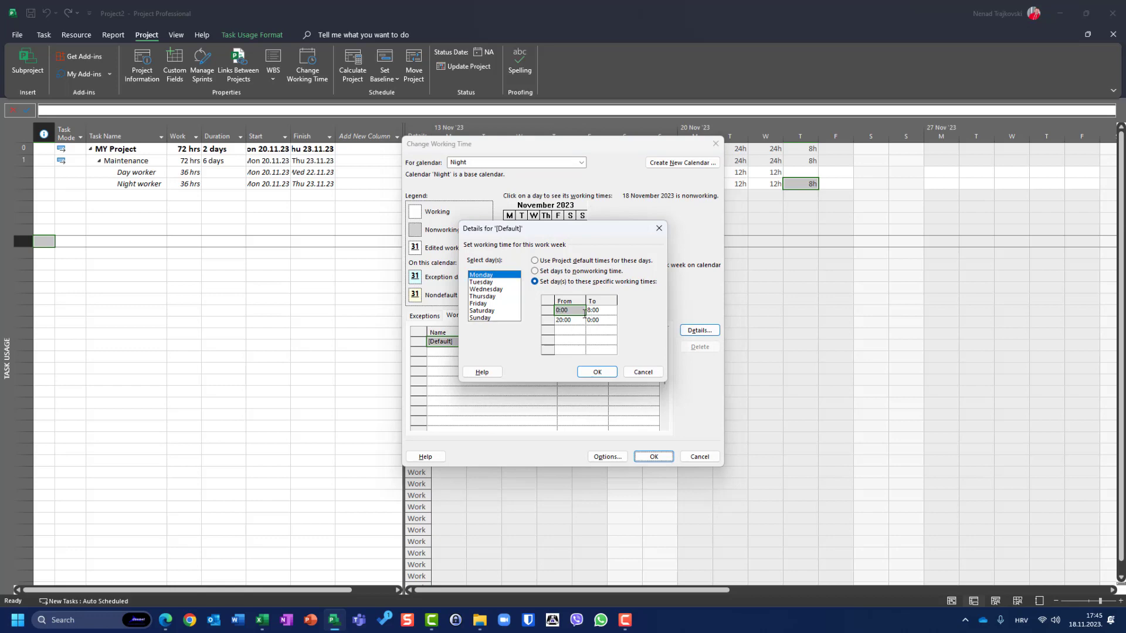
key("Return")
key("Return")
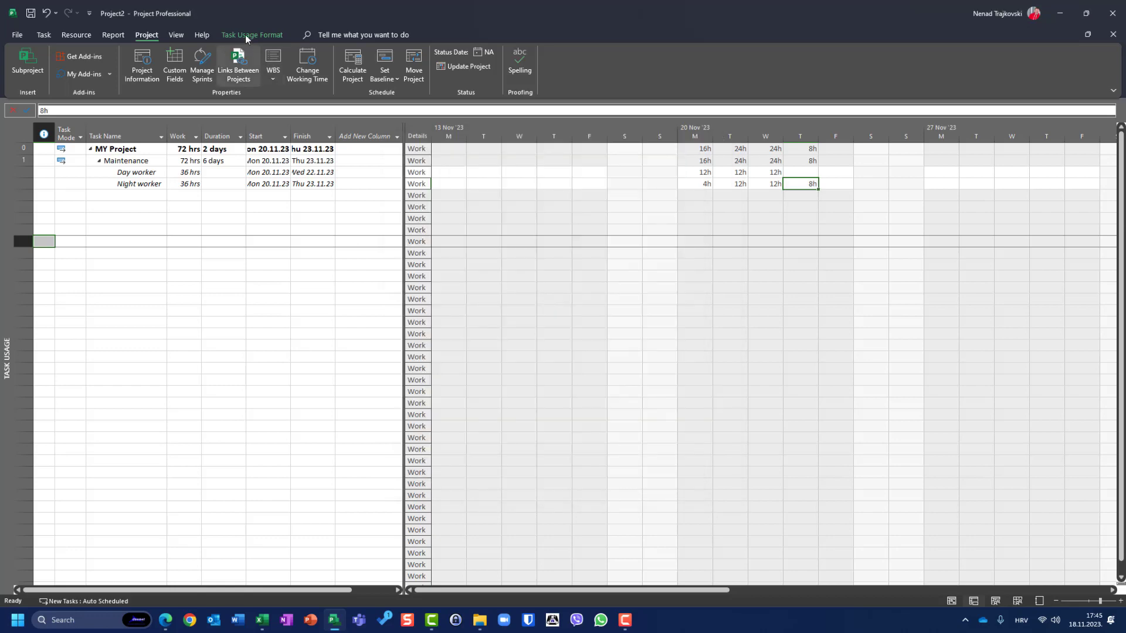
Step: Check Day and Night workers' base calendars in the Resource Sheet, then return to the Gantt Chart
left_click(174, 35)
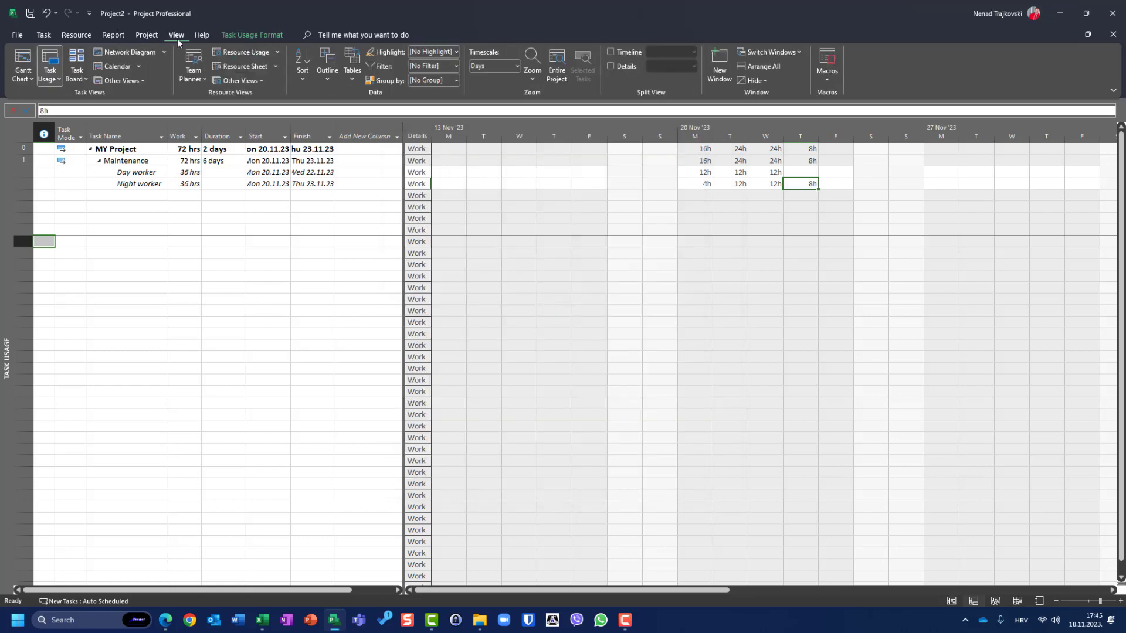
left_click(225, 65)
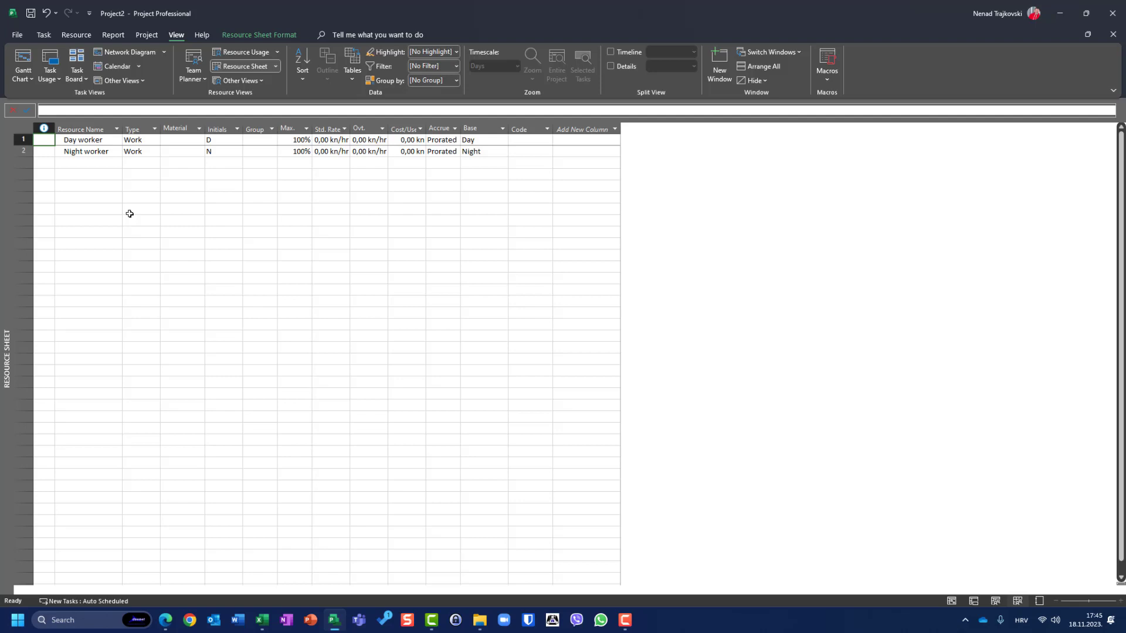
left_click(21, 61)
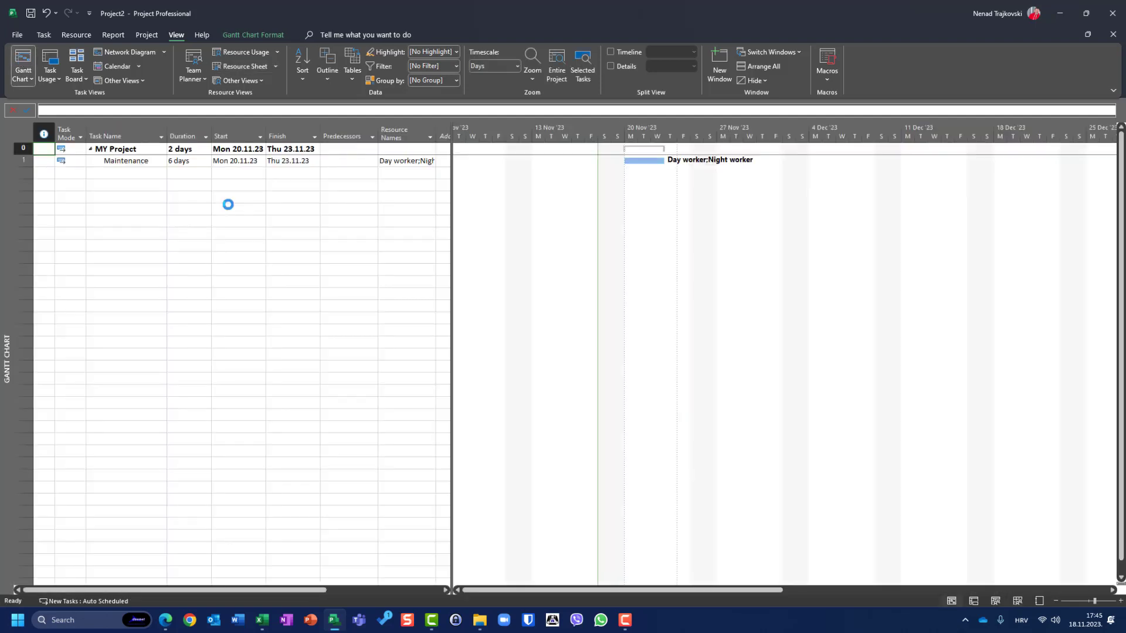